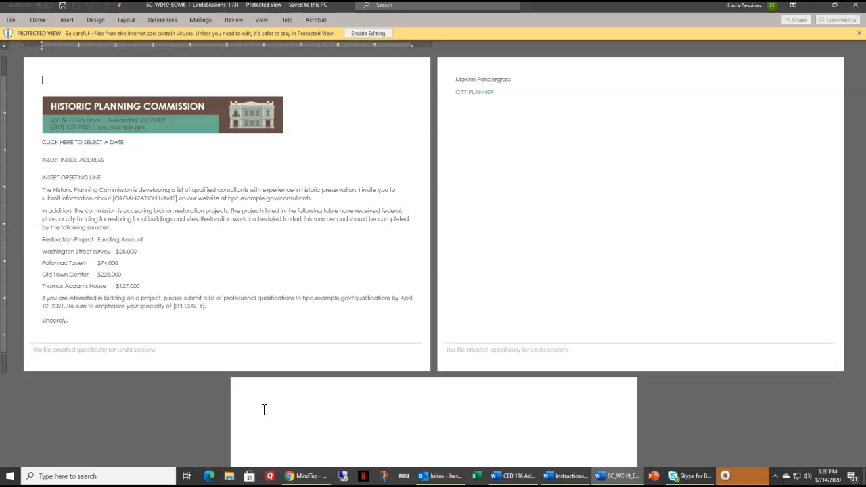
pyautogui.click(367, 34)
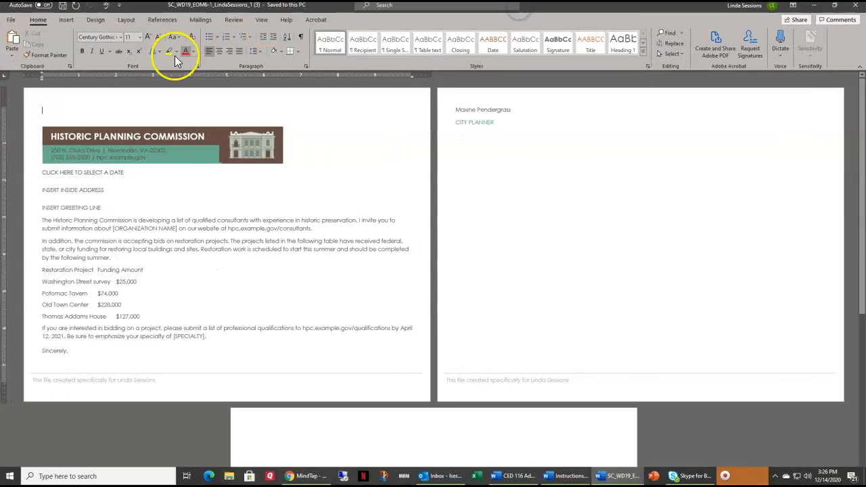
pyautogui.click(11, 19)
pyautogui.click(28, 140)
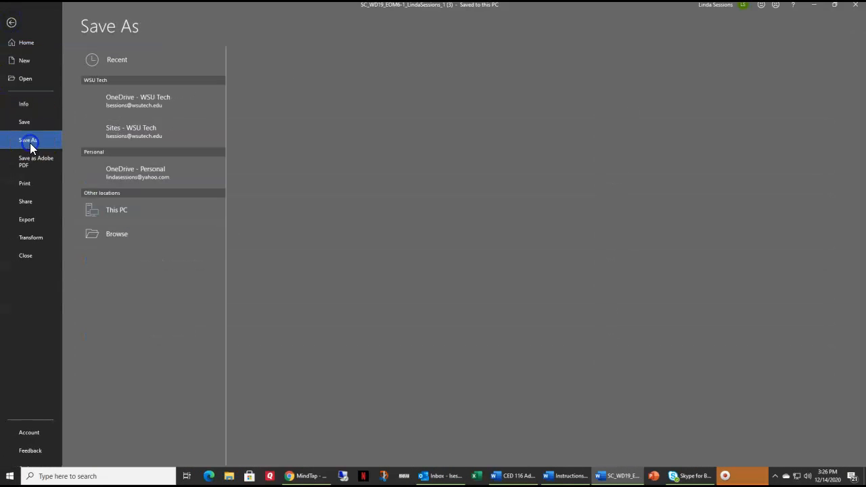
pyautogui.click(132, 258)
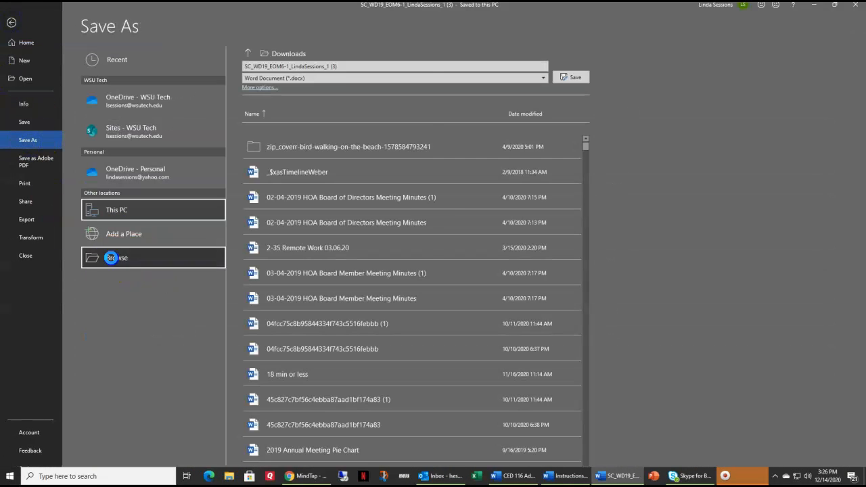
pyautogui.moveTo(69, 133); pyautogui.dragTo(71, 33)
pyautogui.click(34, 68)
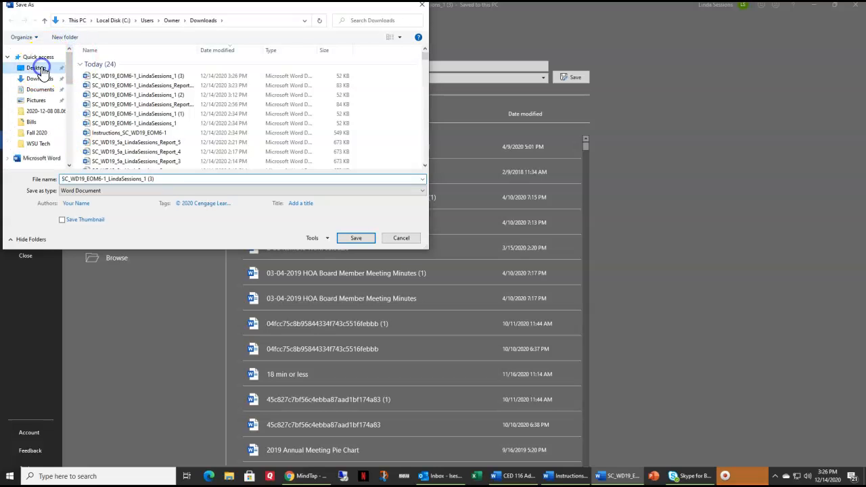
pyautogui.click(159, 179)
pyautogui.click(157, 180)
pyautogui.press('BackSpace')
pyautogui.press('BackSpace')
pyautogui.press('BackSpace')
pyautogui.press('BackSpace')
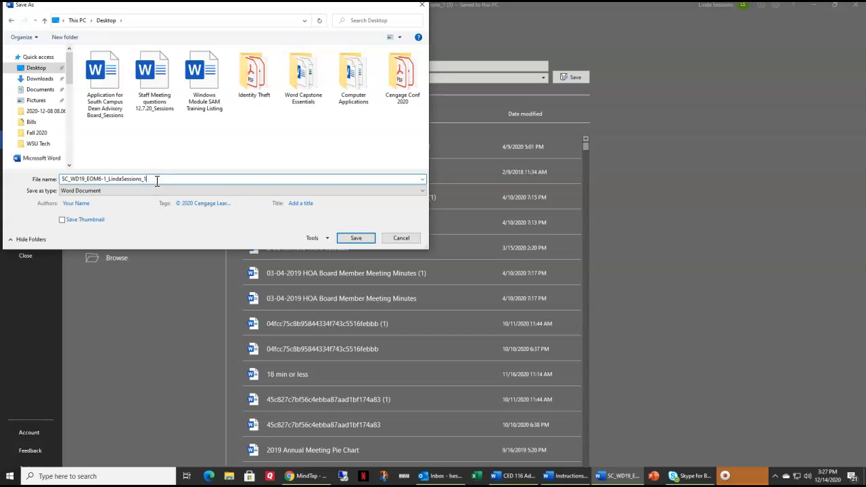
pyautogui.write('2')
pyautogui.click(356, 238)
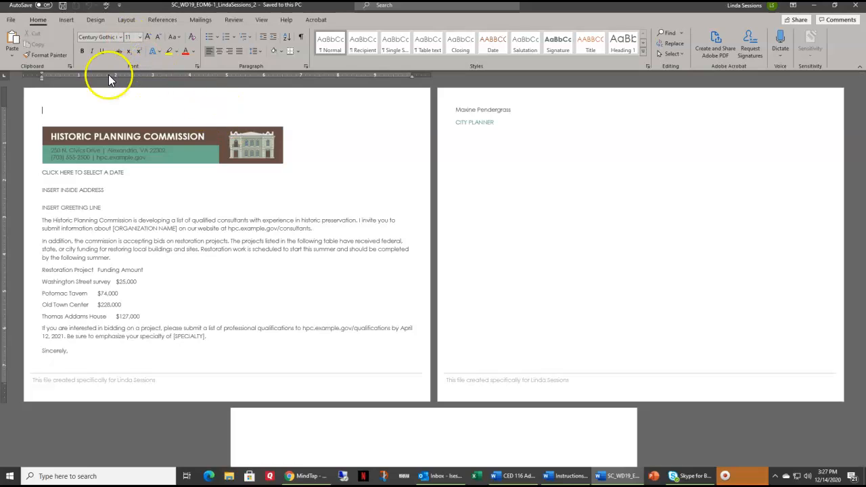
# - Change the page orientation of the letter to portrait
pyautogui.click(124, 21)
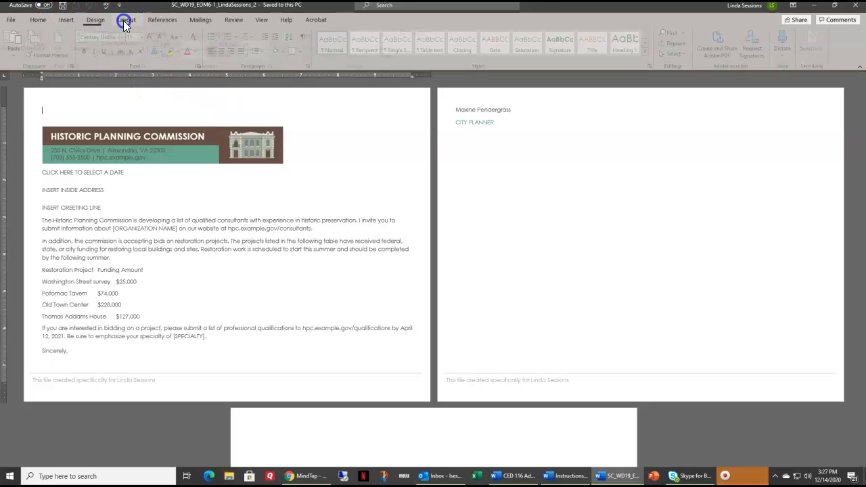
pyautogui.click(43, 61)
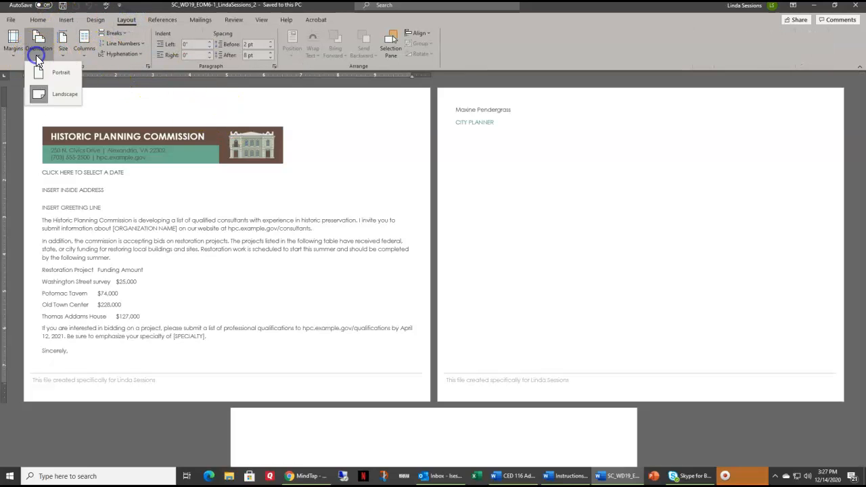
pyautogui.click(44, 93)
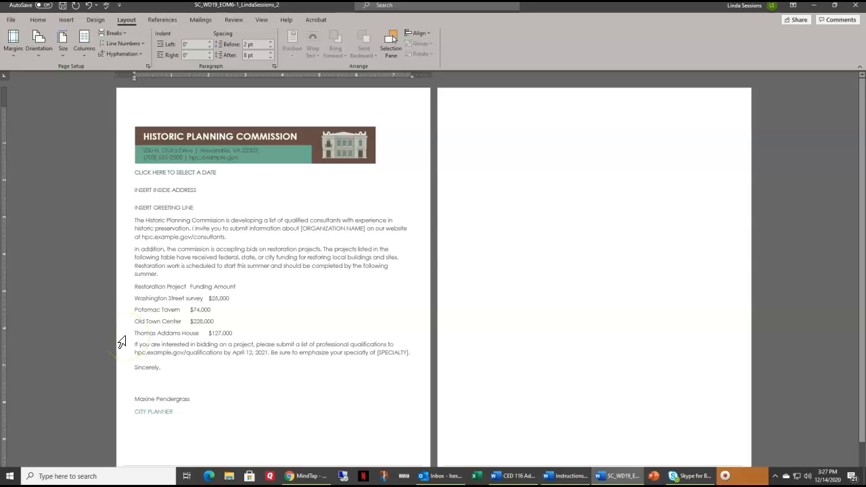
# - Convert the Restoration Project and Funding Amount lines into a two-column table separated at tabs
pyautogui.click(120, 290)
pyautogui.moveTo(120, 291); pyautogui.dragTo(116, 334)
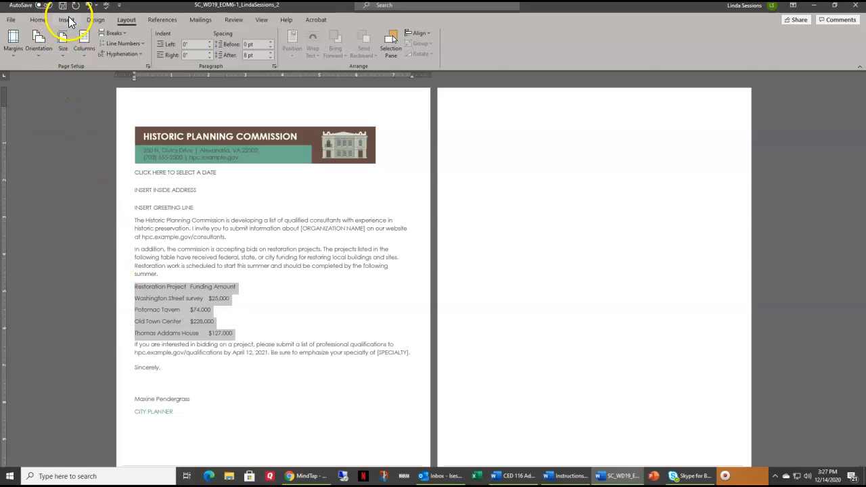
pyautogui.click(66, 20)
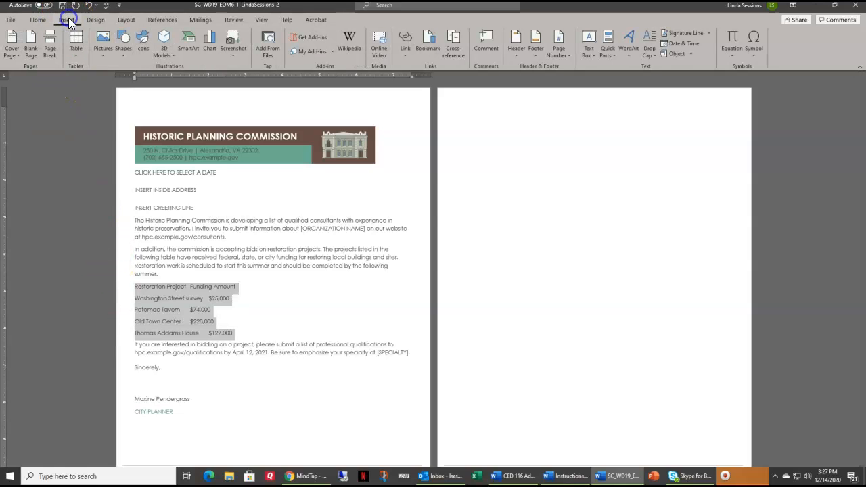
pyautogui.click(77, 55)
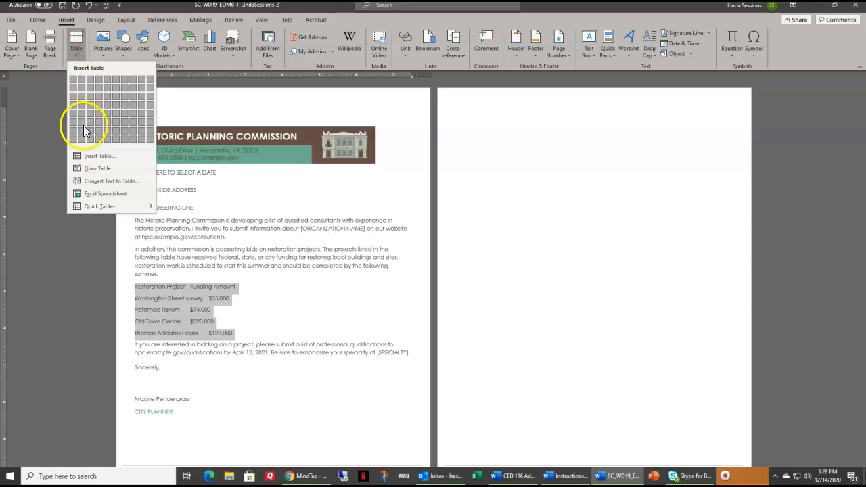
pyautogui.click(86, 182)
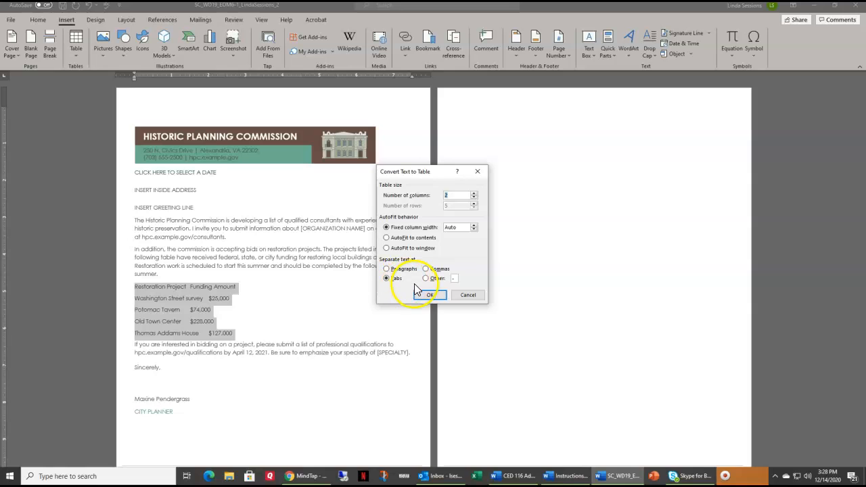
pyautogui.click(429, 296)
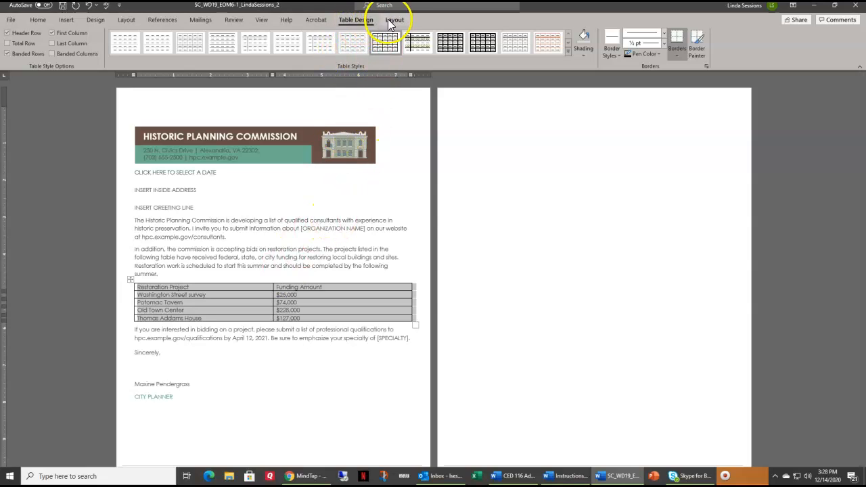
# - Apply the custom Letterhead Table style to the new table
pyautogui.click(567, 52)
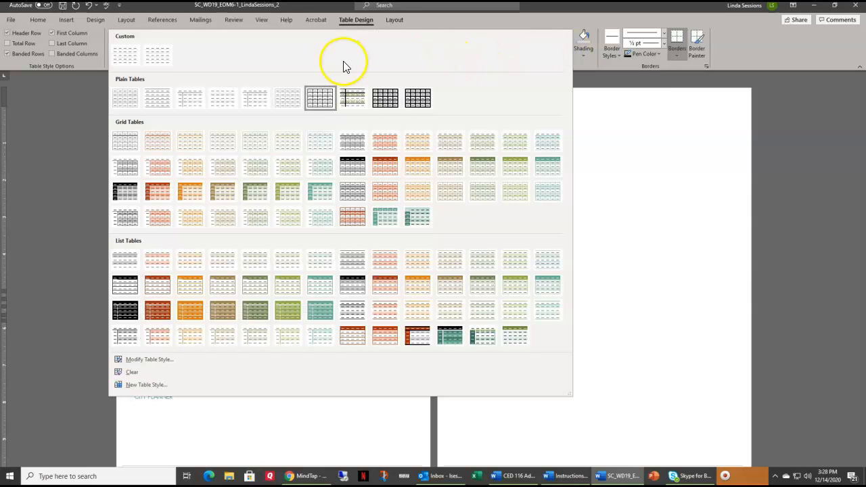
pyautogui.click(157, 56)
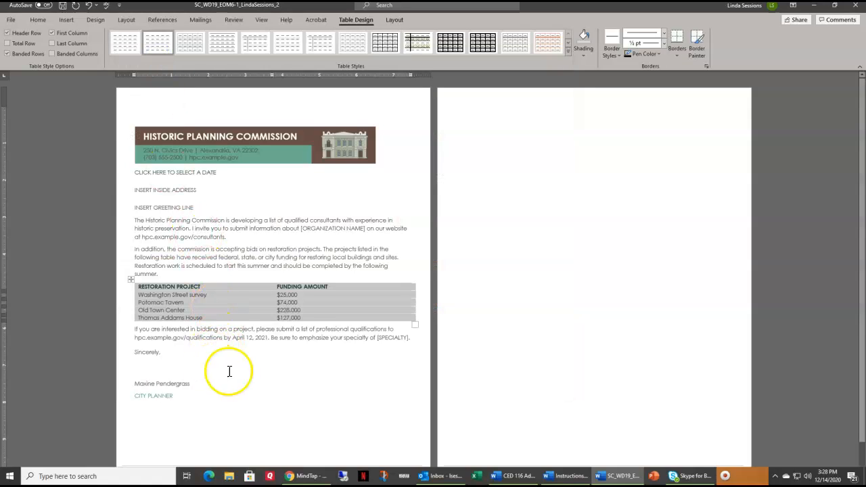
pyautogui.click(136, 220)
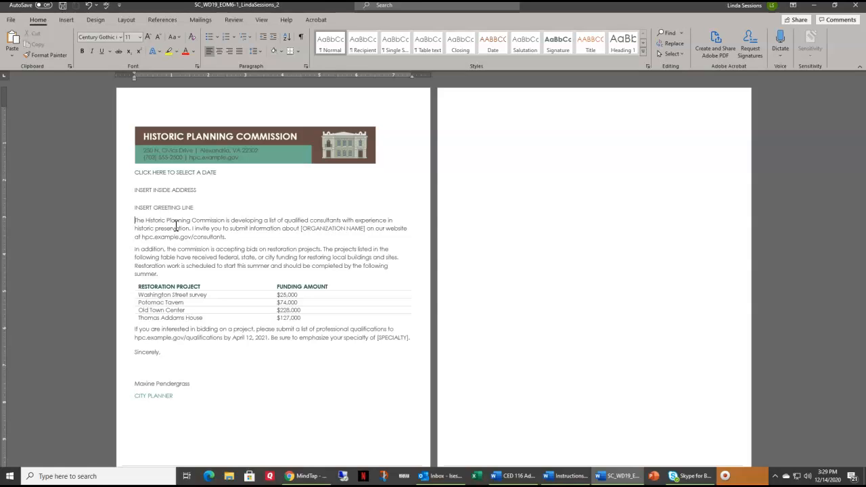
# - Start the Step-by-Step Mail Merge Wizard
pyautogui.click(201, 22)
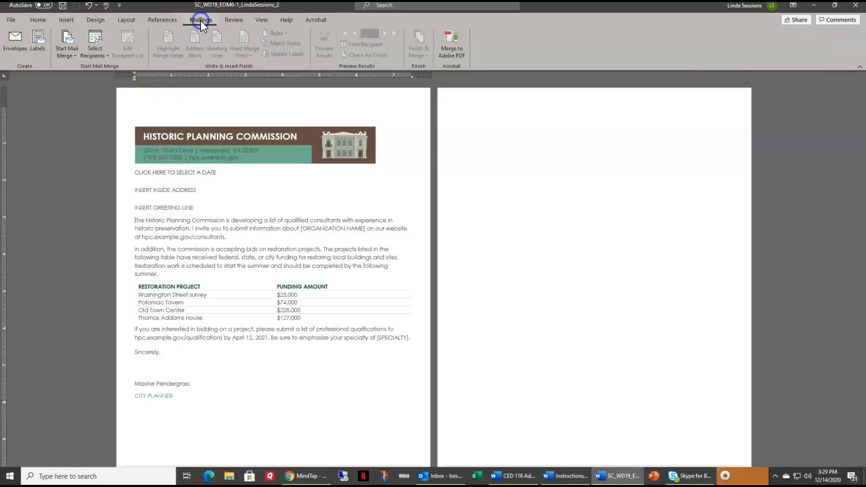
pyautogui.click(74, 54)
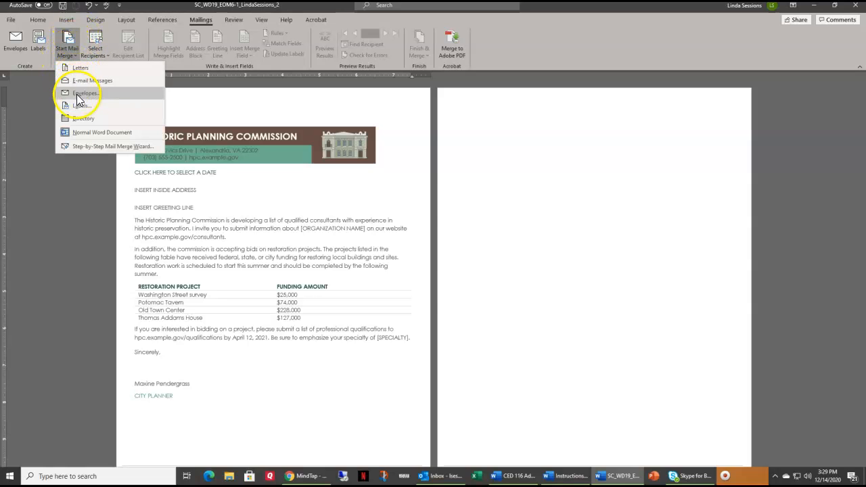
pyautogui.click(76, 147)
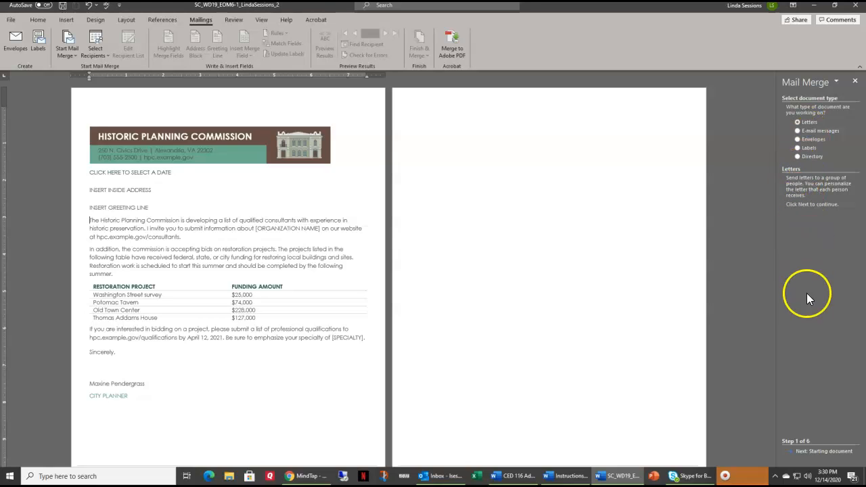
# - Advance the wizard with Letters and the current document to recipient selection
pyautogui.click(823, 451)
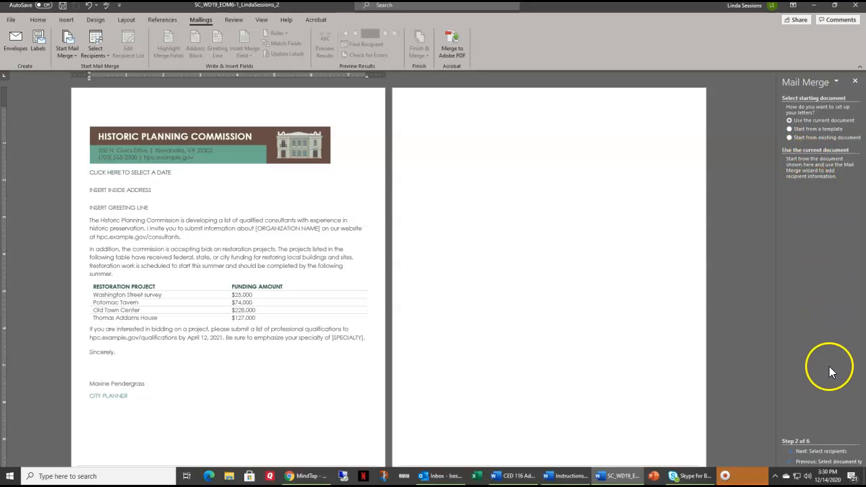
pyautogui.click(820, 452)
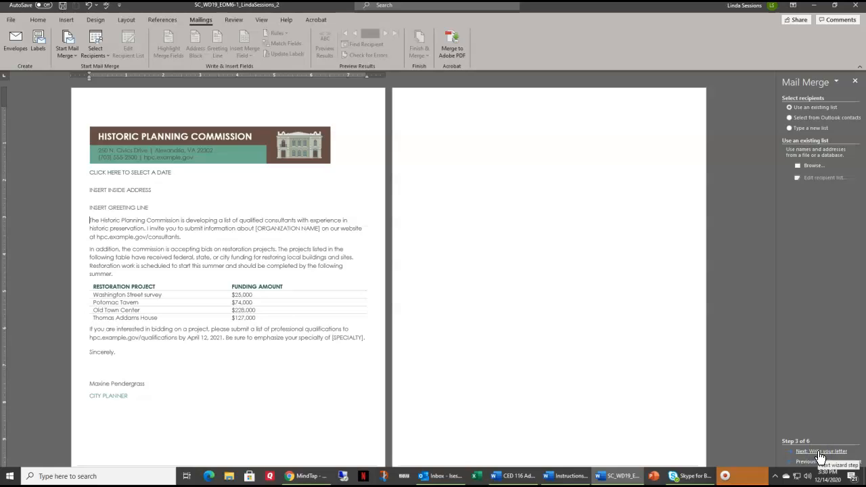
# - Choose to type a new recipient list, create it, and open its column customization
pyautogui.click(800, 127)
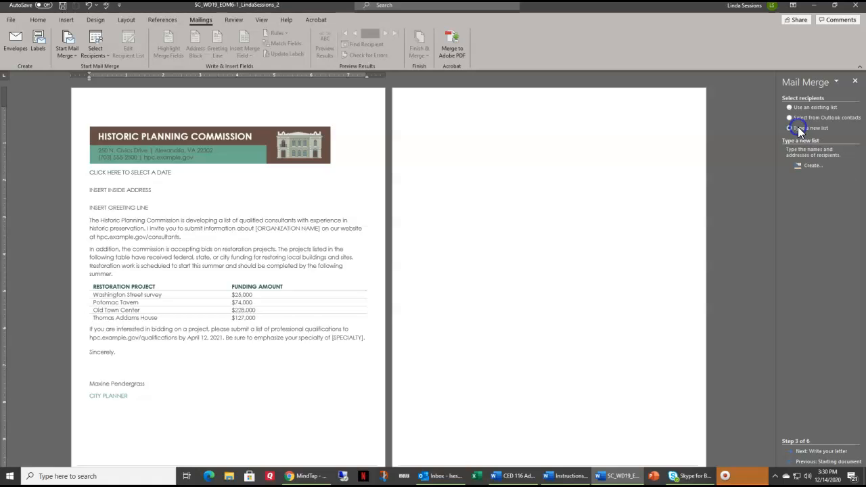
pyautogui.click(807, 165)
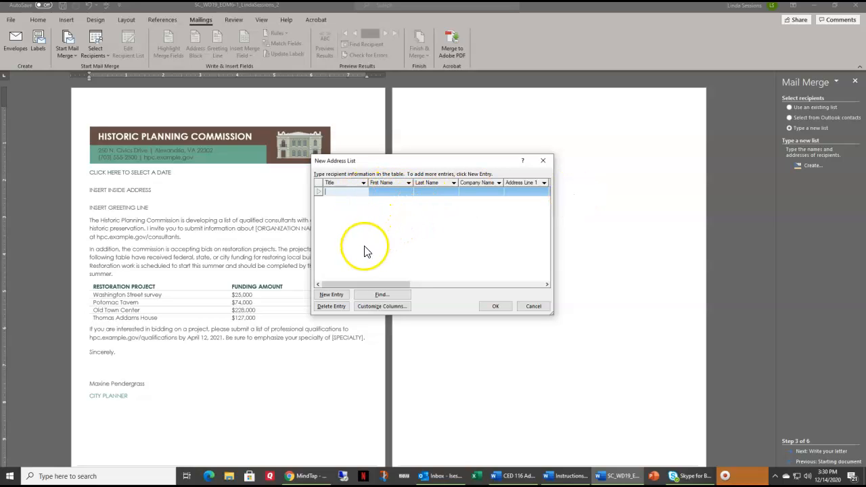
pyautogui.click(392, 308)
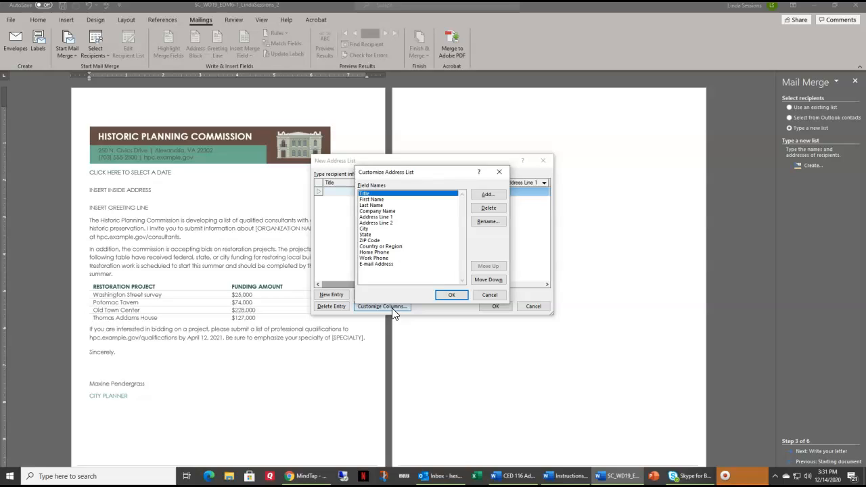
# - Delete the Country or Region and Home Phone fields from the address list
pyautogui.click(398, 247)
pyautogui.click(498, 209)
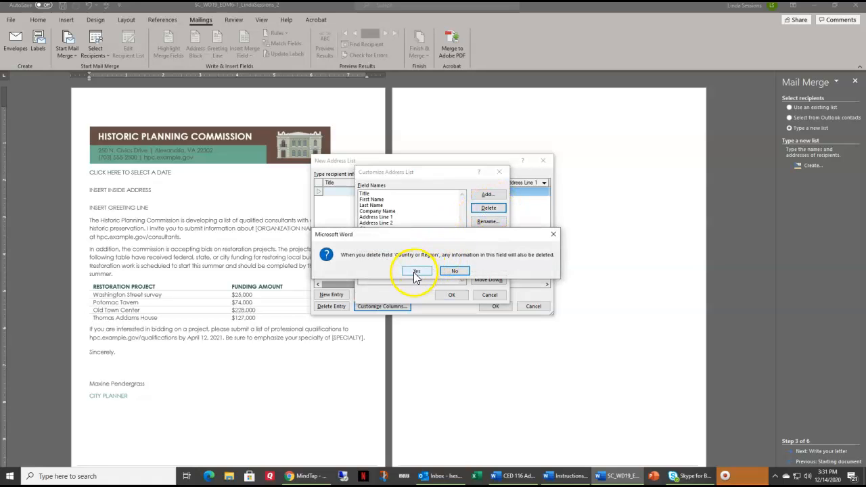
pyautogui.click(417, 272)
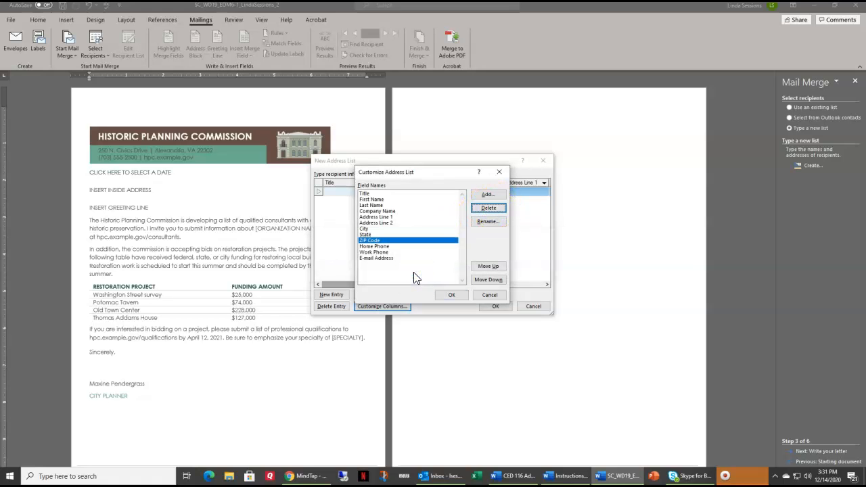
pyautogui.click(385, 246)
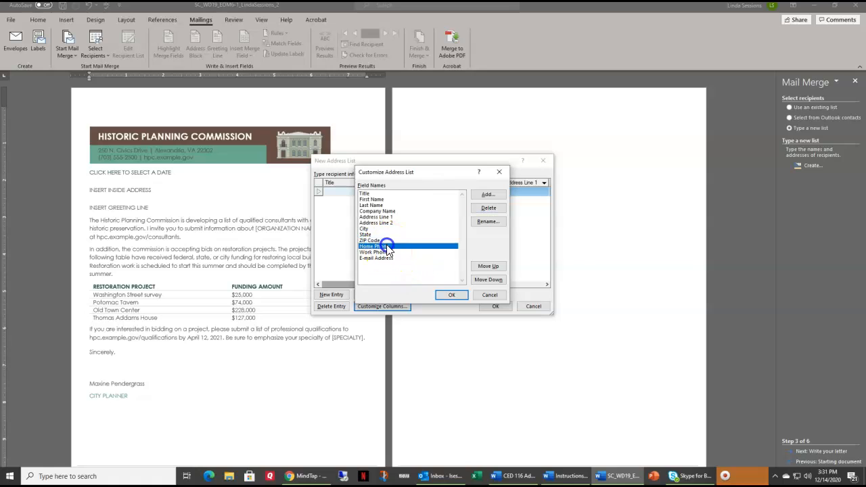
pyautogui.click(488, 207)
pyautogui.click(420, 273)
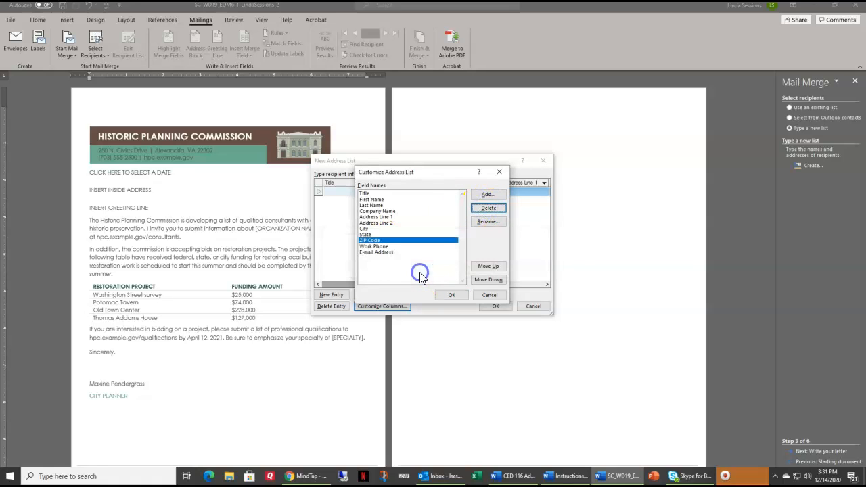
# - Delete the Work Phone and E-mail Address fields from the address list
pyautogui.click(380, 247)
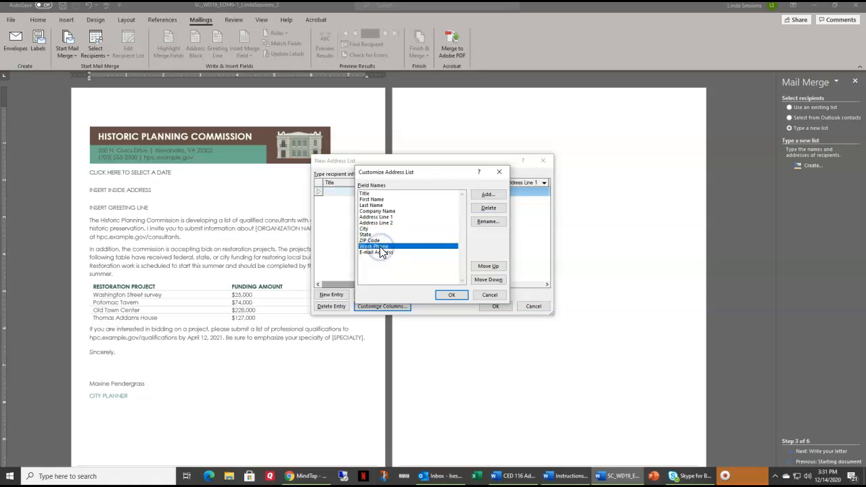
pyautogui.click(488, 209)
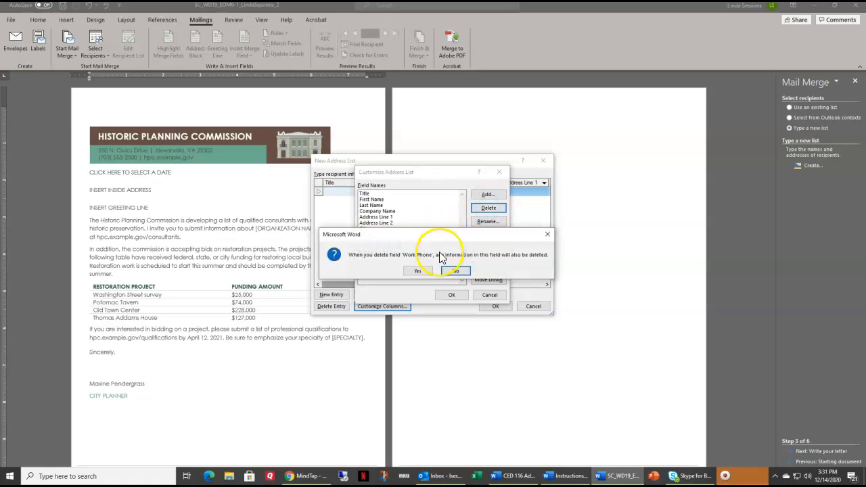
pyautogui.click(419, 272)
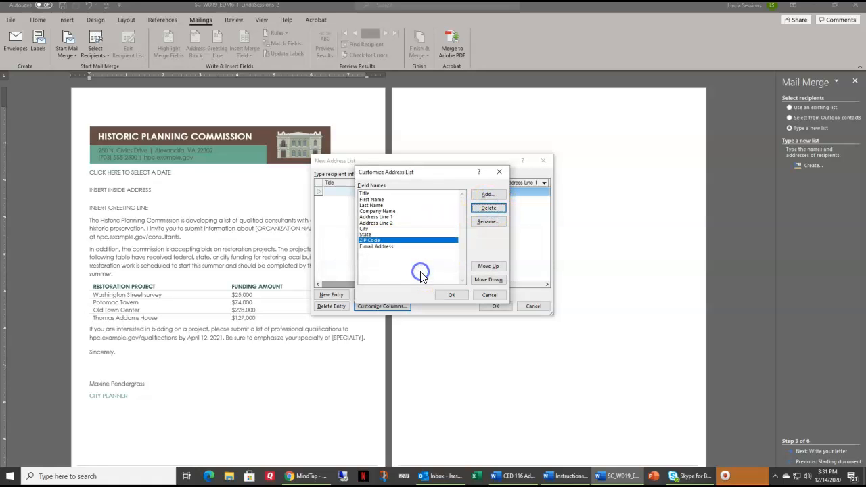
pyautogui.click(383, 246)
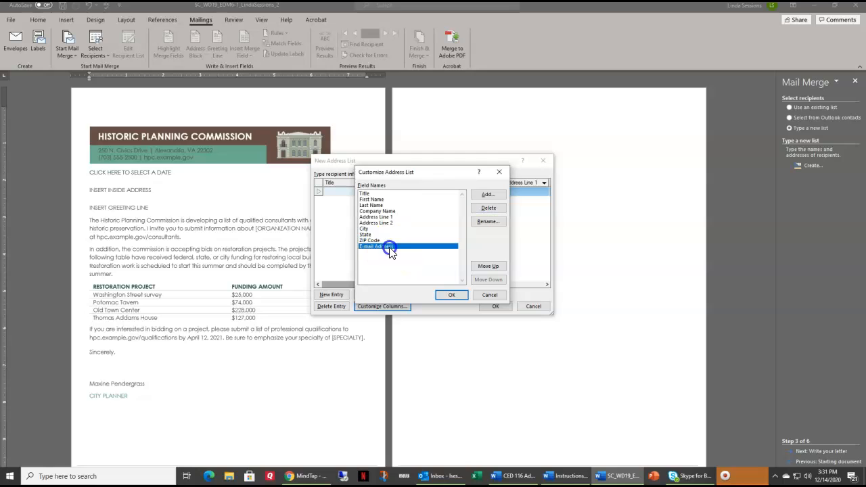
pyautogui.click(489, 208)
pyautogui.click(418, 272)
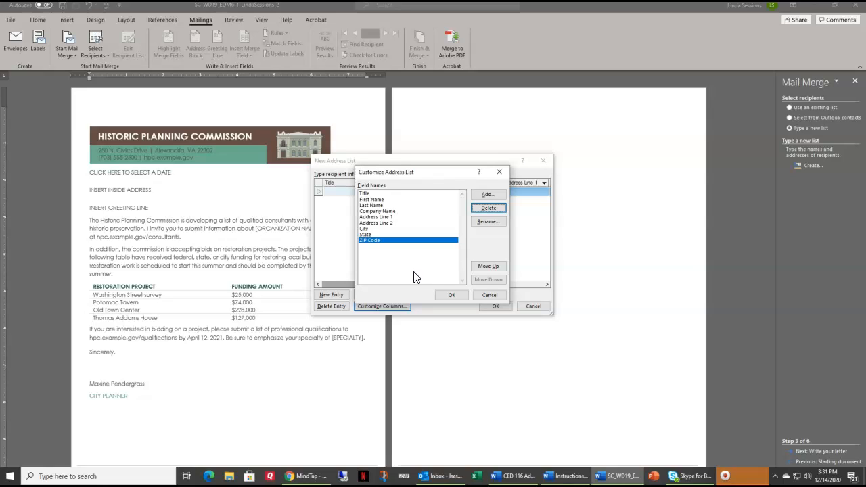
# - Rename the Company Name field to Organization Name
pyautogui.click(375, 212)
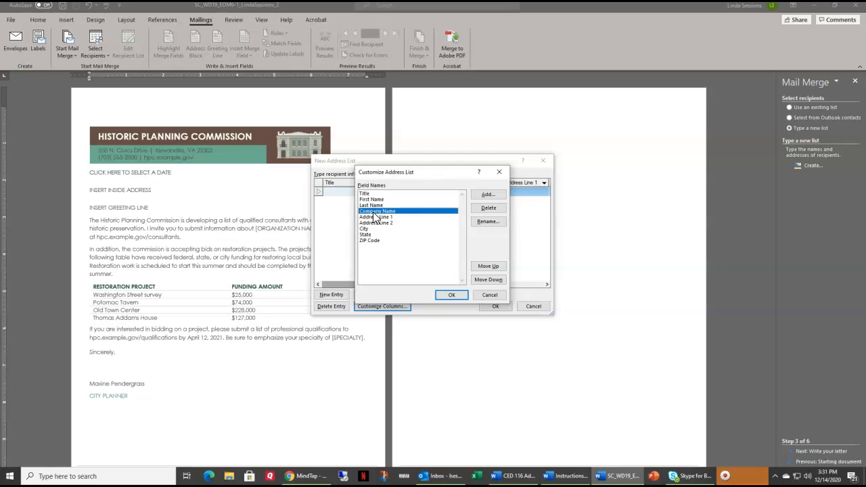
pyautogui.click(480, 222)
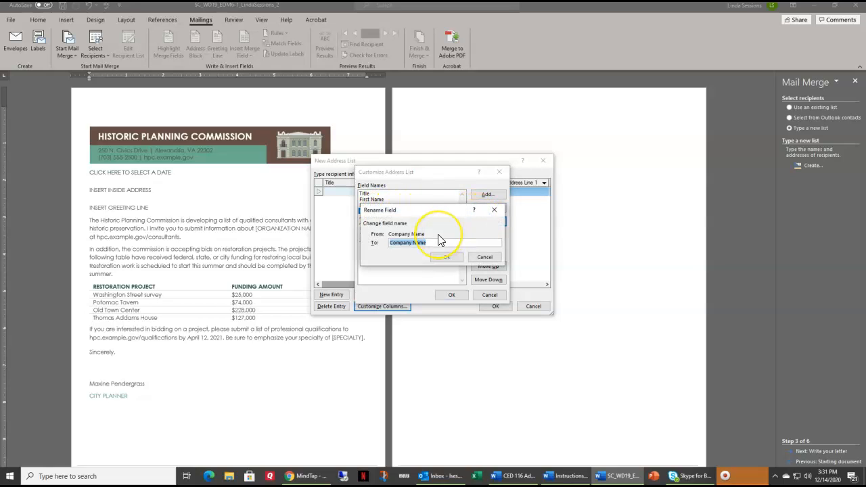
pyautogui.write('Orga')
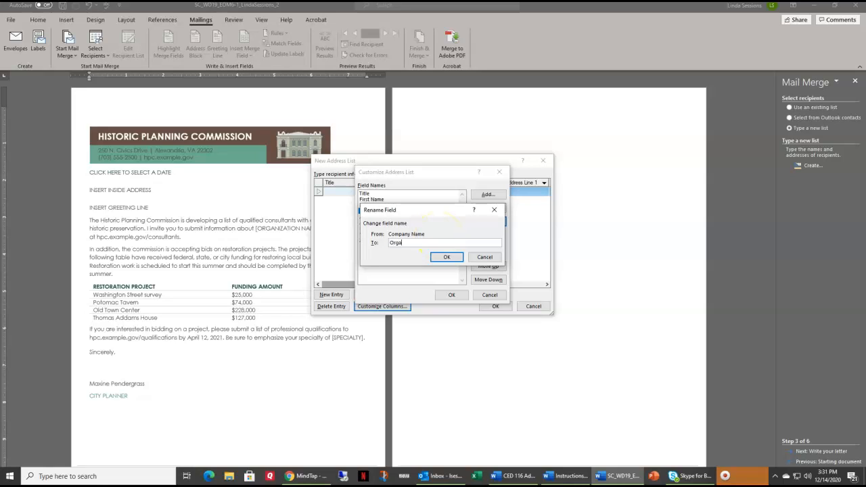
pyautogui.write('nization Name')
pyautogui.click(448, 257)
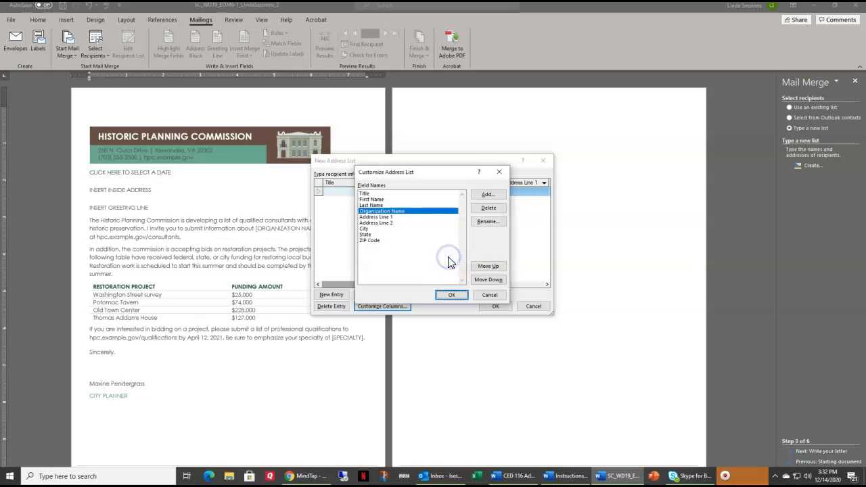
# - Rename the ZIP Code field to Postal Code
pyautogui.click(374, 242)
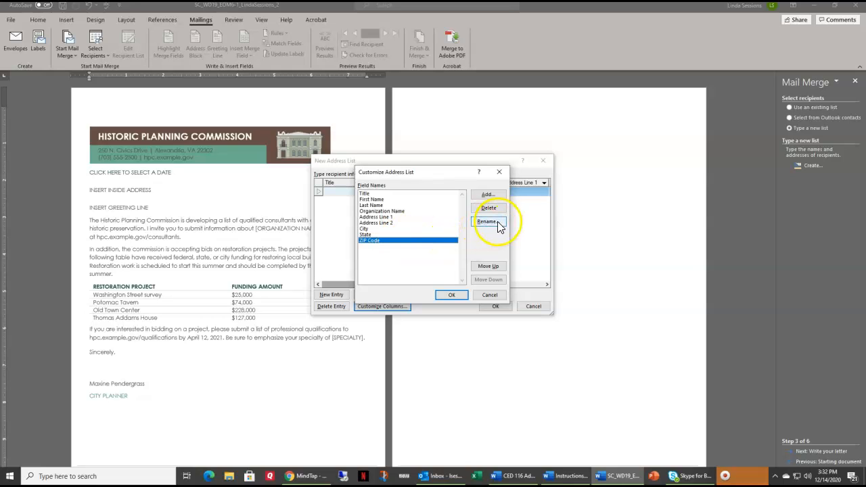
pyautogui.click(490, 222)
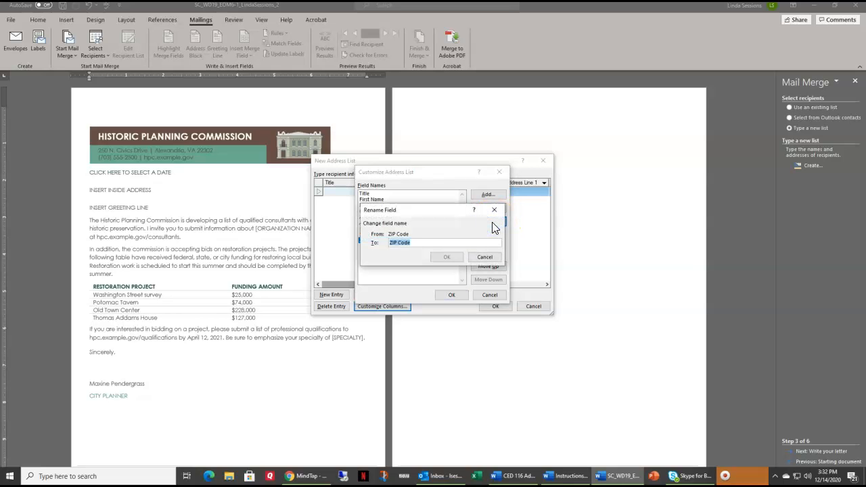
pyautogui.write('Postal Code')
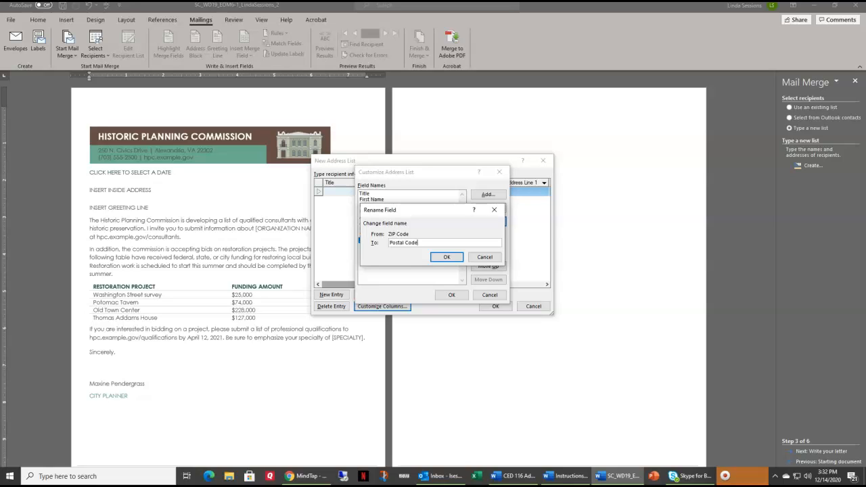
pyautogui.click(457, 258)
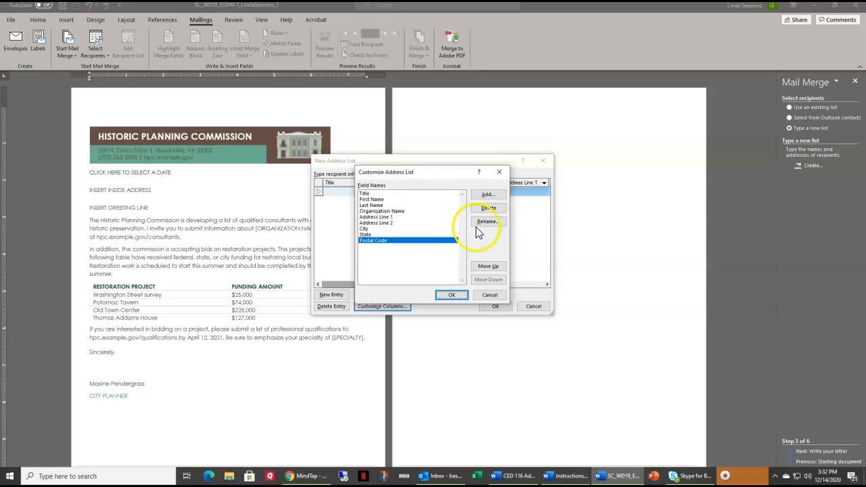
# - Add a new Specialty field and close the column customization
pyautogui.click(488, 196)
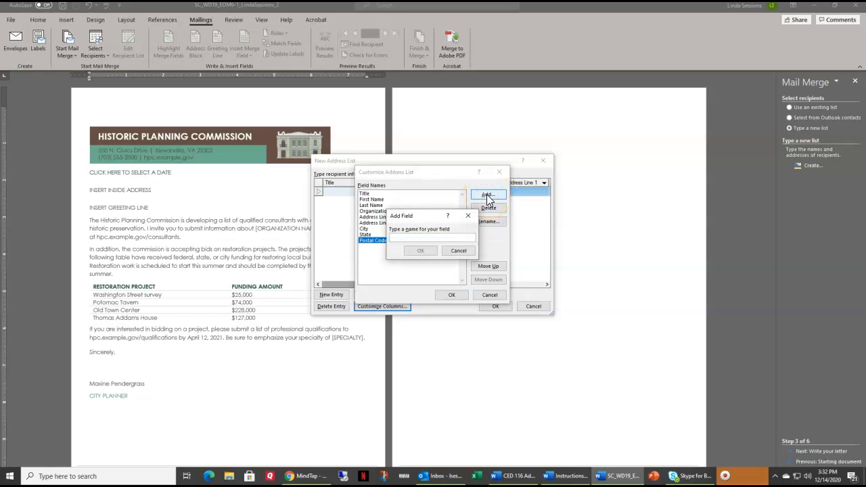
pyautogui.write('Specialty')
pyautogui.click(421, 252)
pyautogui.click(448, 298)
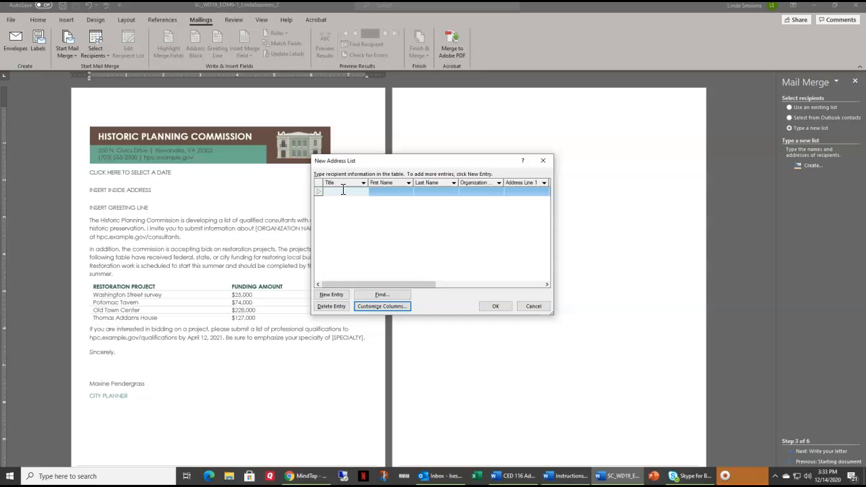
# - Enter the first recipient's title, name, organization Historic Designs, address and historic architecture specialty
pyautogui.write('Ms.')
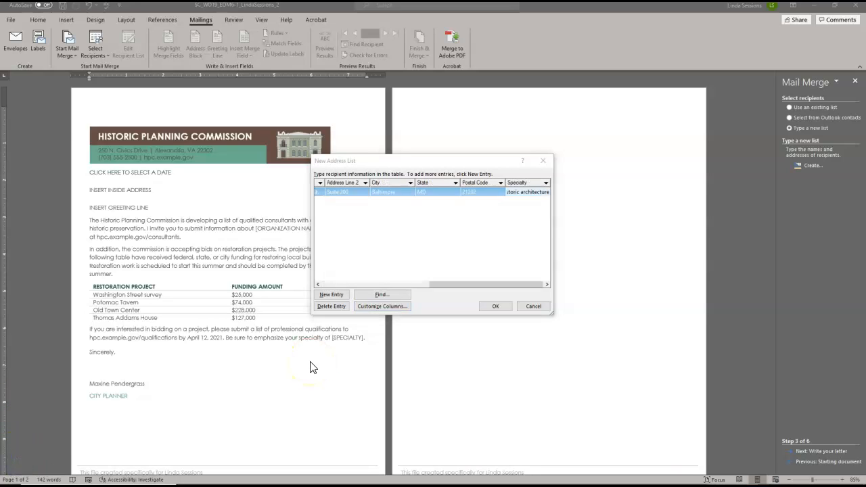
pyautogui.click(329, 295)
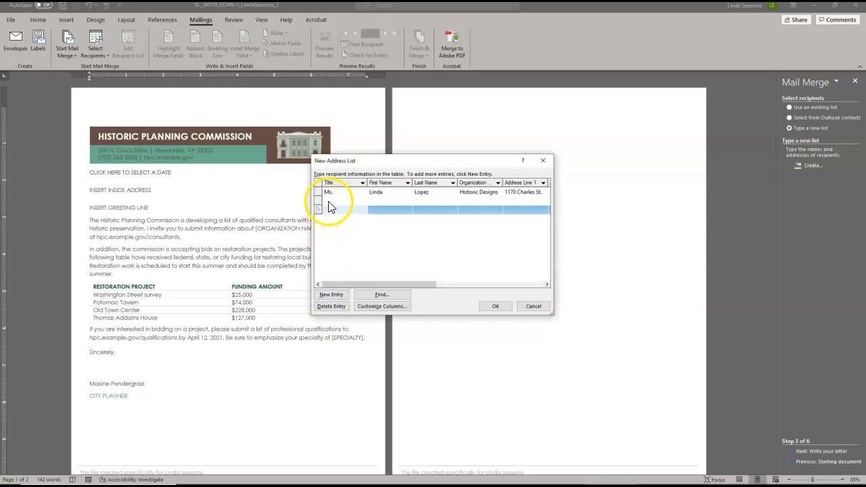
pyautogui.click(332, 307)
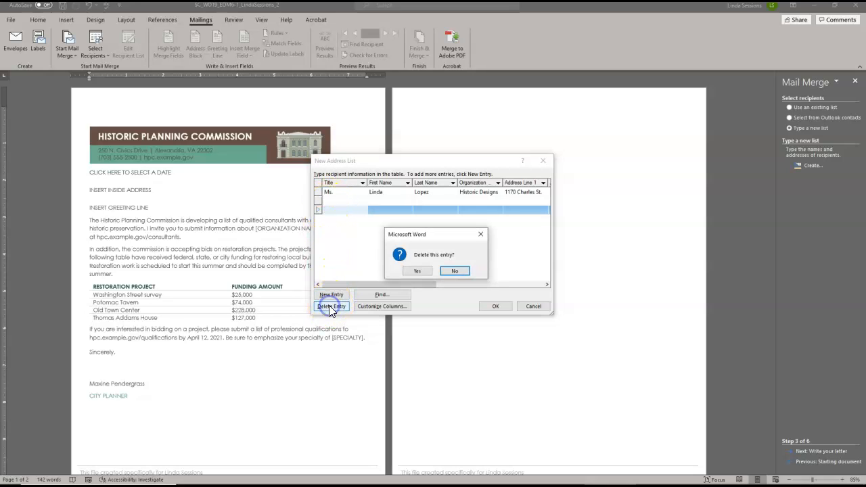
pyautogui.click(420, 270)
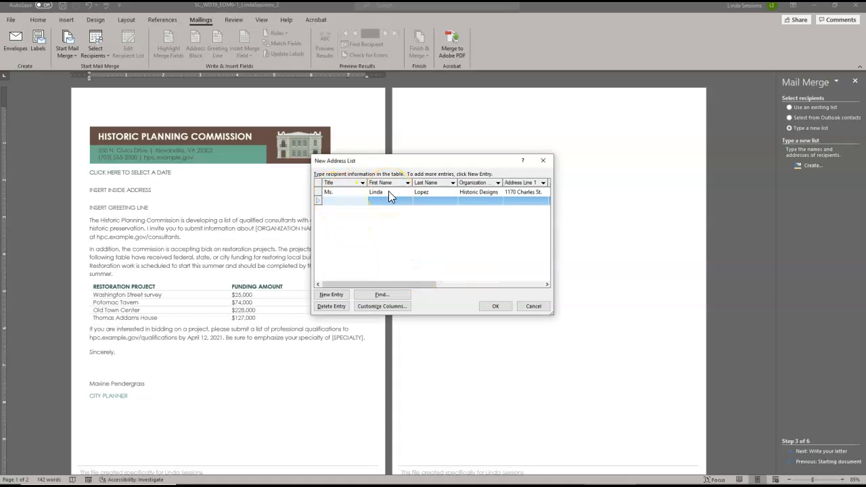
# - Enter the second recipient's title, name, address and site planning specialty, and close the address list
pyautogui.write('Ms.')
pyautogui.press('Tab')
pyautogui.write('Jama')
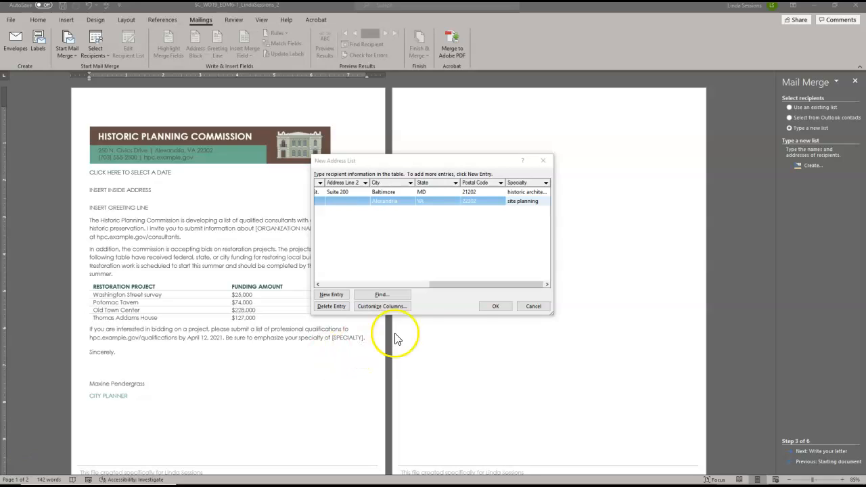
pyautogui.click(494, 308)
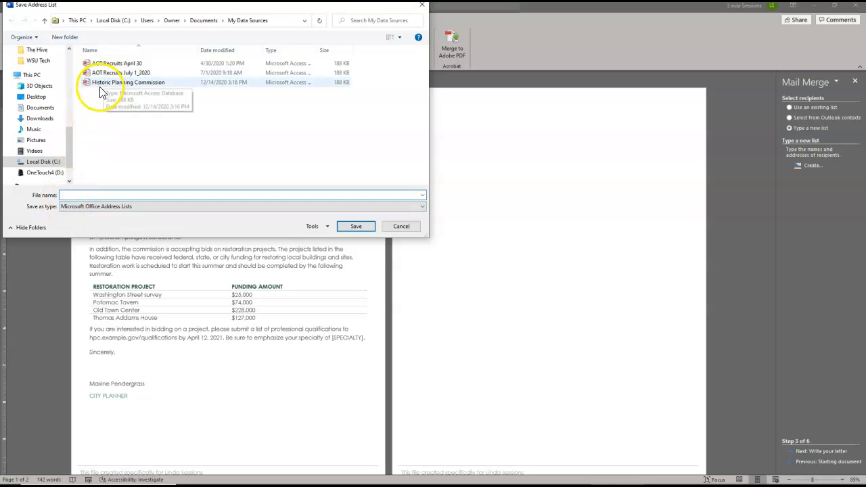
# - Save the address list as Historic Planning Commission, replacing the existing file
pyautogui.click(72, 195)
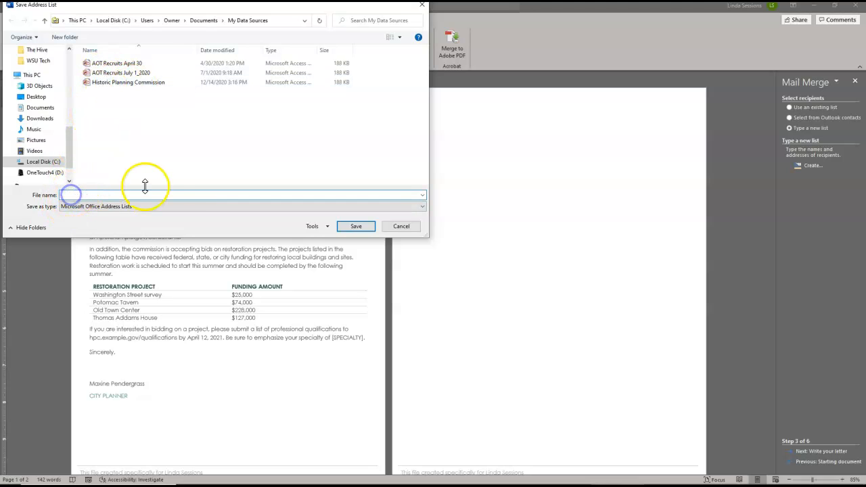
pyautogui.write('Hist')
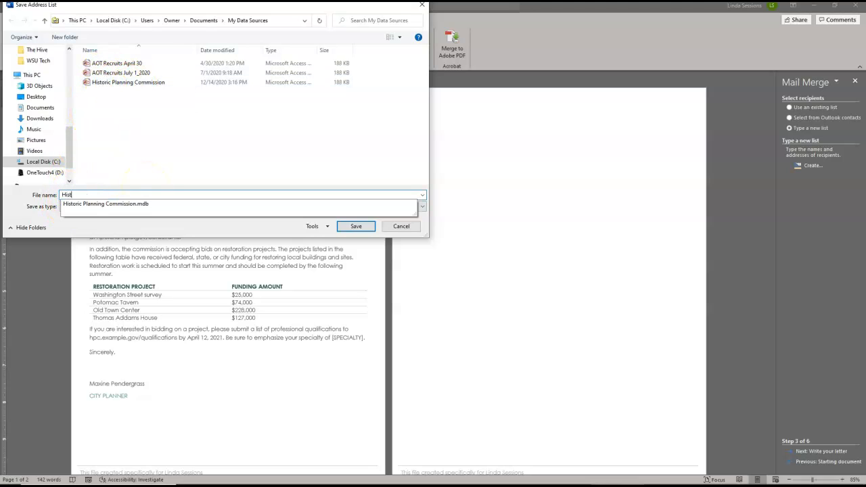
pyautogui.write('oric Planning Commission')
pyautogui.click(359, 227)
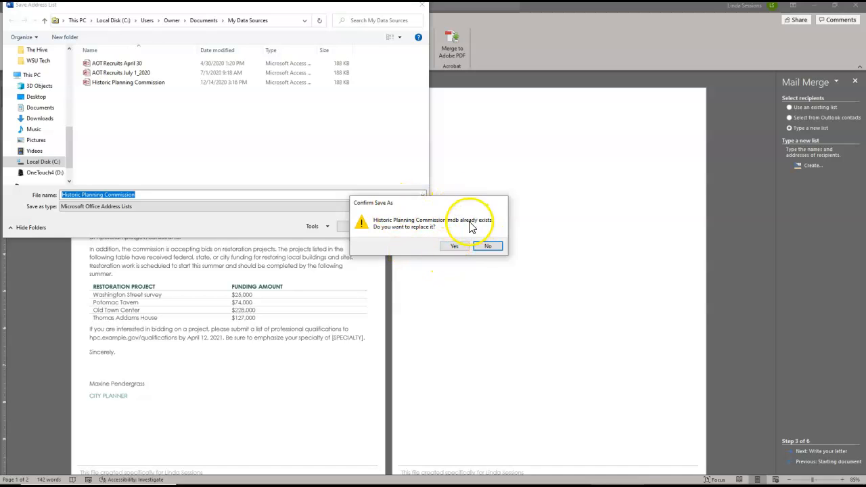
pyautogui.click(455, 246)
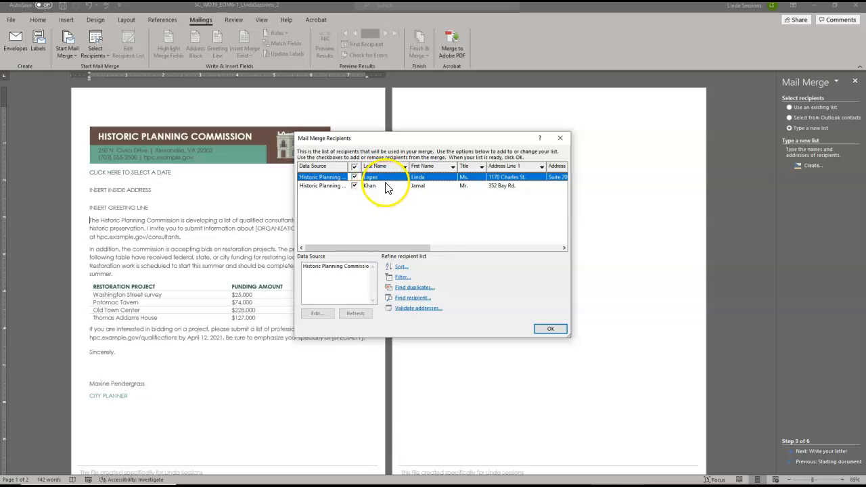
# - Accept the merge recipients and advance the wizard to writing the letter
pyautogui.click(551, 330)
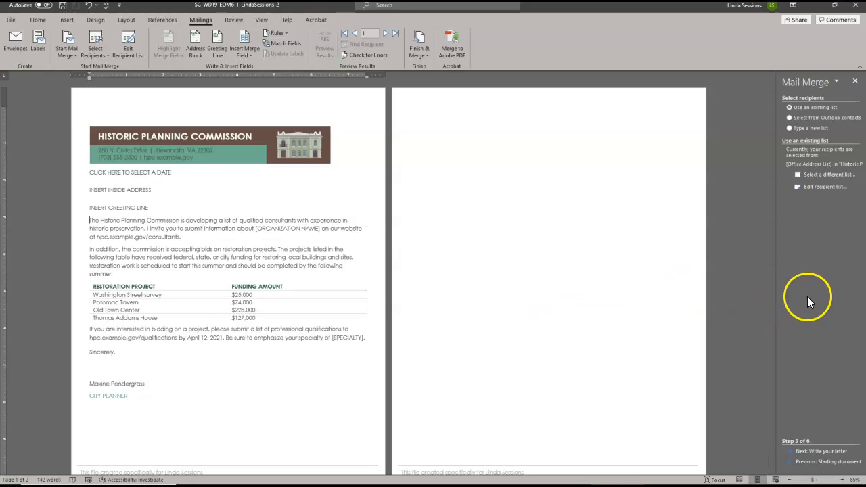
pyautogui.click(817, 452)
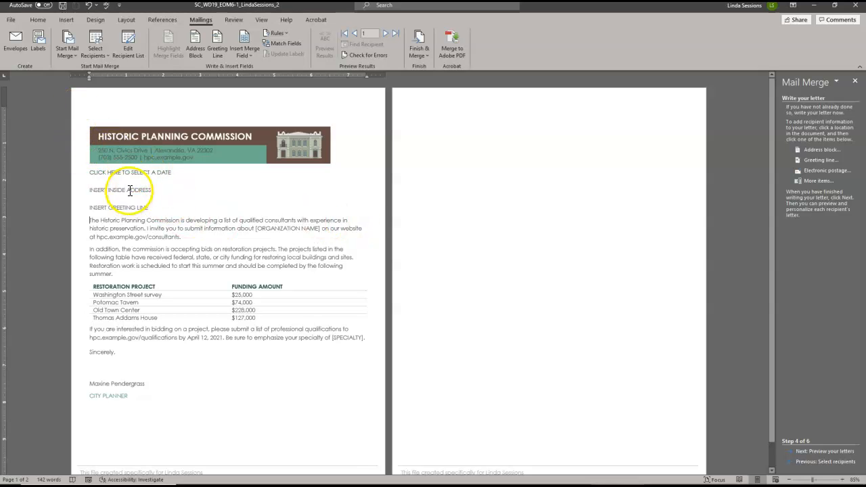
# - Set the date placeholder to March 12, 2021 using the date picker
pyautogui.click(118, 172)
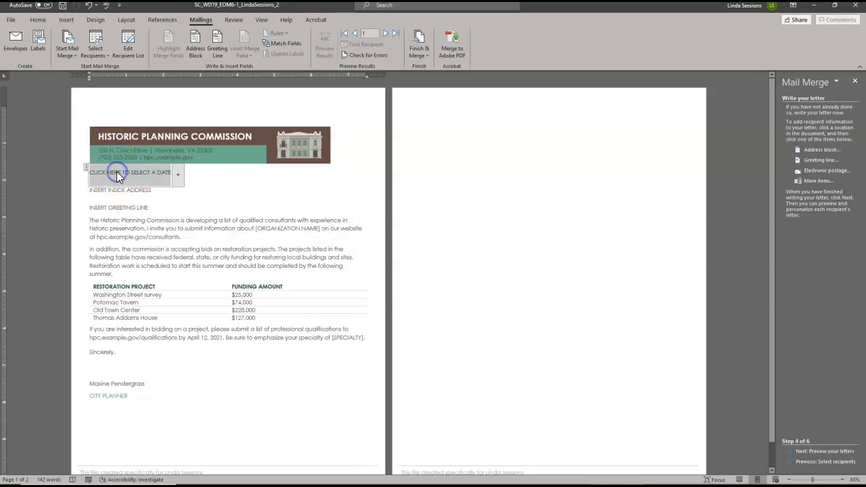
pyautogui.click(178, 176)
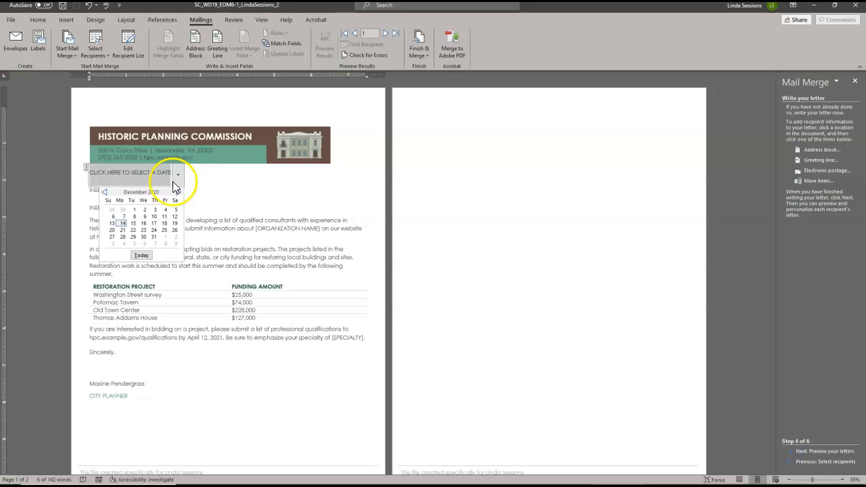
pyautogui.click(179, 193)
pyautogui.click(178, 193)
pyautogui.click(178, 193)
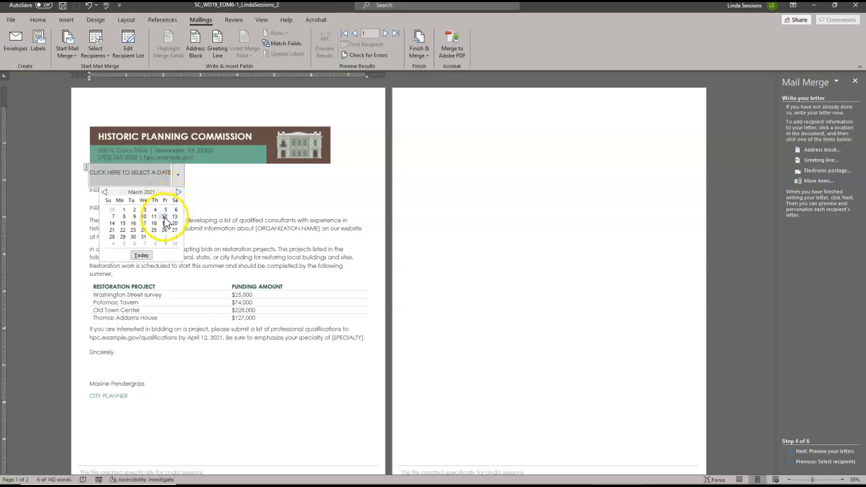
pyautogui.click(164, 217)
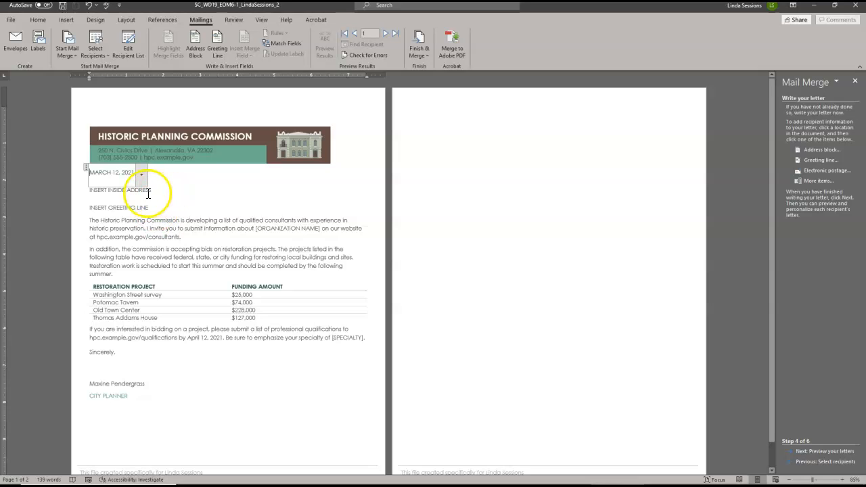
# - Delete the INSERT INSIDE ADDRESS placeholder text from the letter
pyautogui.click(102, 193)
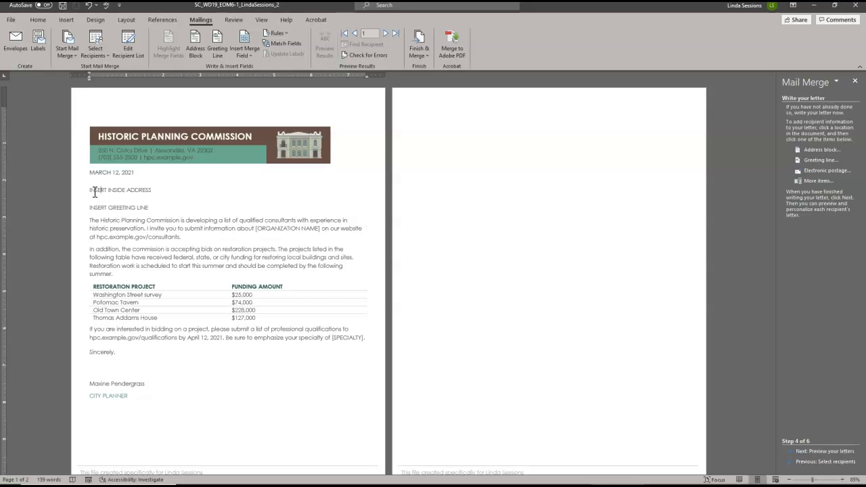
pyautogui.moveTo(90, 191); pyautogui.dragTo(138, 191)
pyautogui.click(138, 191)
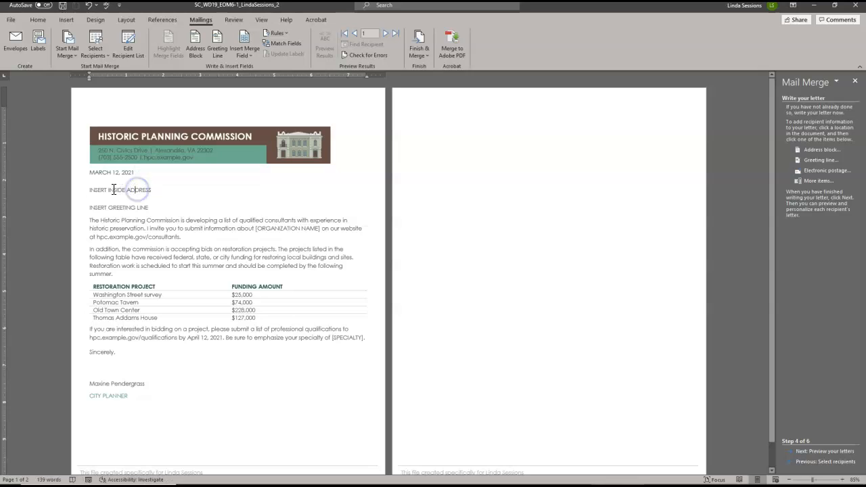
pyautogui.press('BackSpace')
pyautogui.press('BackSpace')
pyautogui.press('BackSpace')
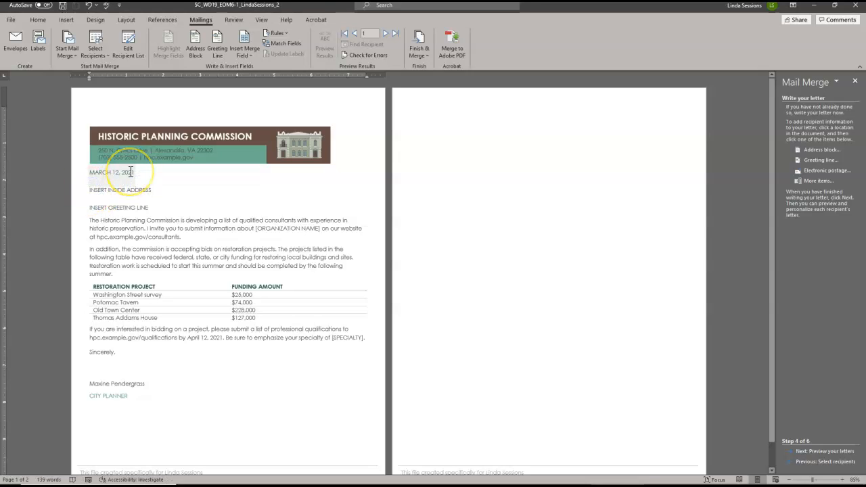
pyautogui.press('Delete')
pyautogui.press('Delete')
pyautogui.press('Delete')
pyautogui.press('Delete')
pyautogui.press('Delete')
pyautogui.press('Delete')
pyautogui.press('Delete')
pyautogui.press('Delete')
pyautogui.press('Delete')
pyautogui.press('Delete')
pyautogui.press('Delete')
pyautogui.press('Delete')
pyautogui.press('Delete')
pyautogui.press('Delete')
pyautogui.press('Delete')
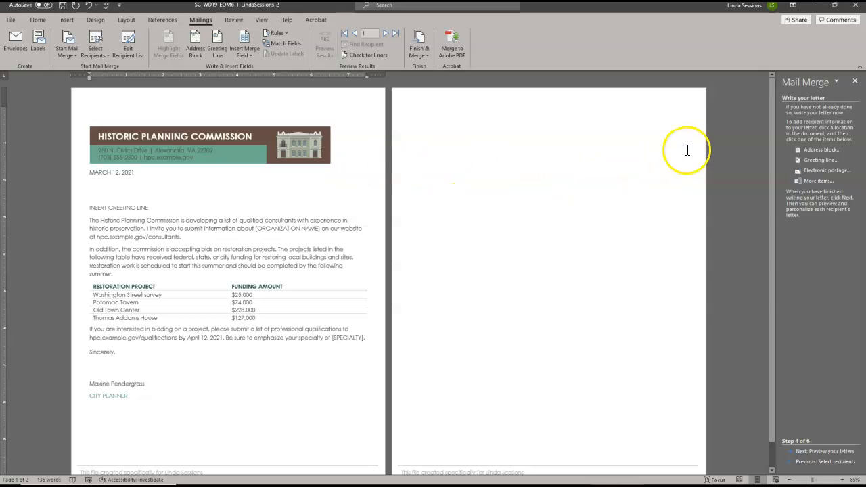
# - Start inserting an address block and choose the Mr. Joshua Randall Jr. name format
pyautogui.click(817, 154)
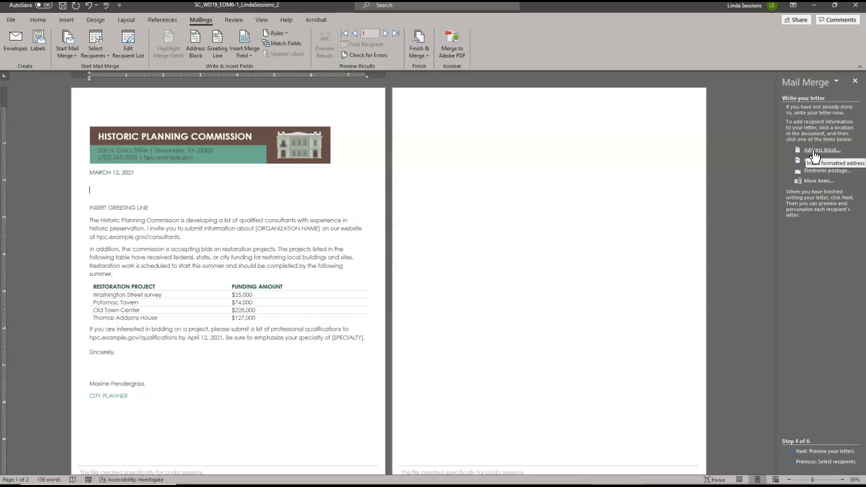
pyautogui.click(815, 155)
pyautogui.click(547, 176)
pyautogui.click(375, 222)
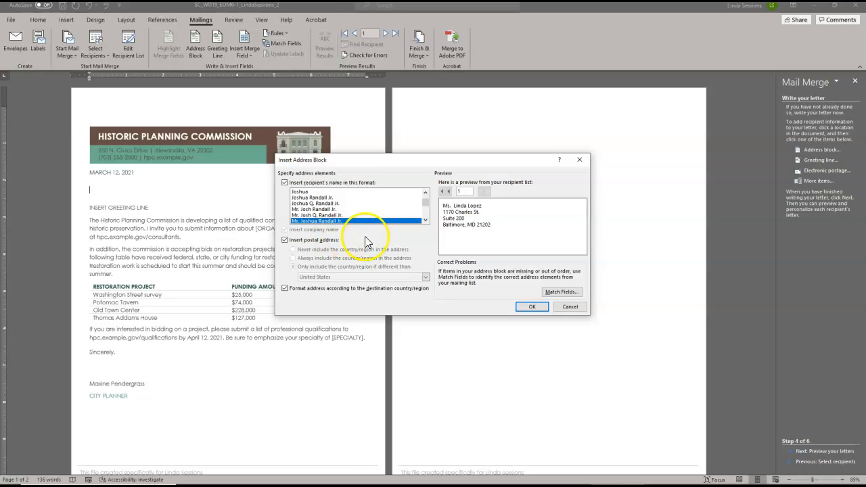
# - Match the Company address element to Organization Name and insert the address block
pyautogui.click(561, 292)
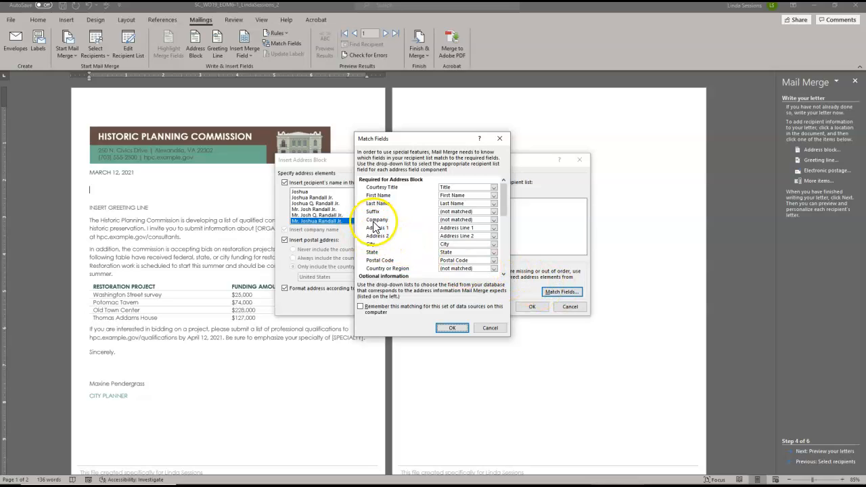
pyautogui.click(495, 220)
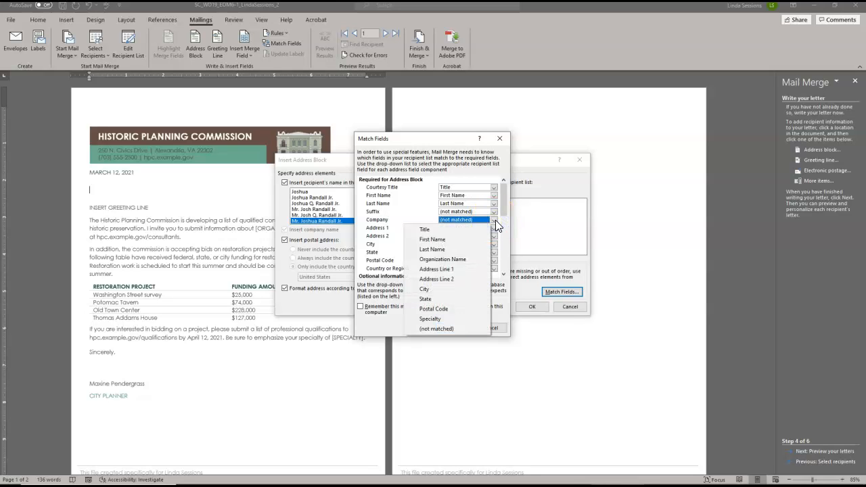
pyautogui.click(463, 259)
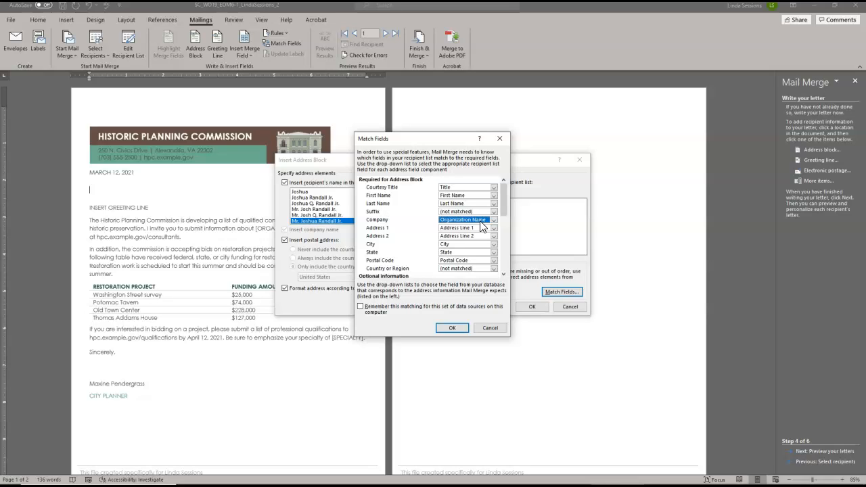
pyautogui.click(453, 328)
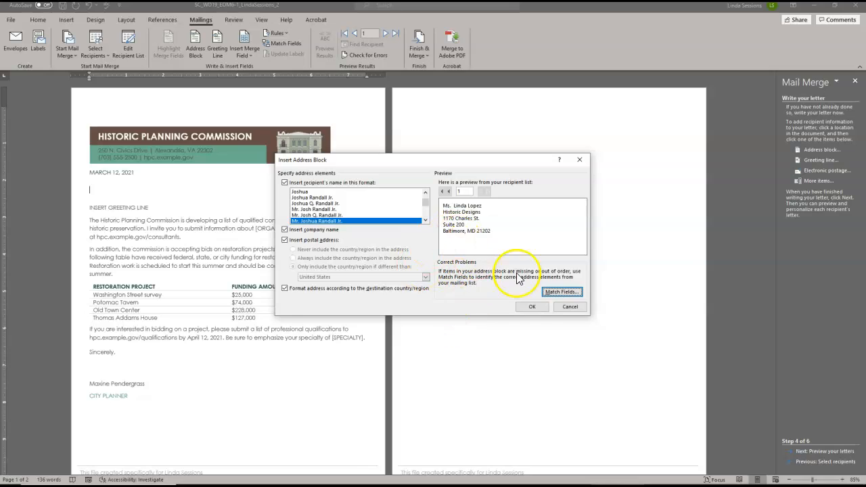
pyautogui.click(530, 308)
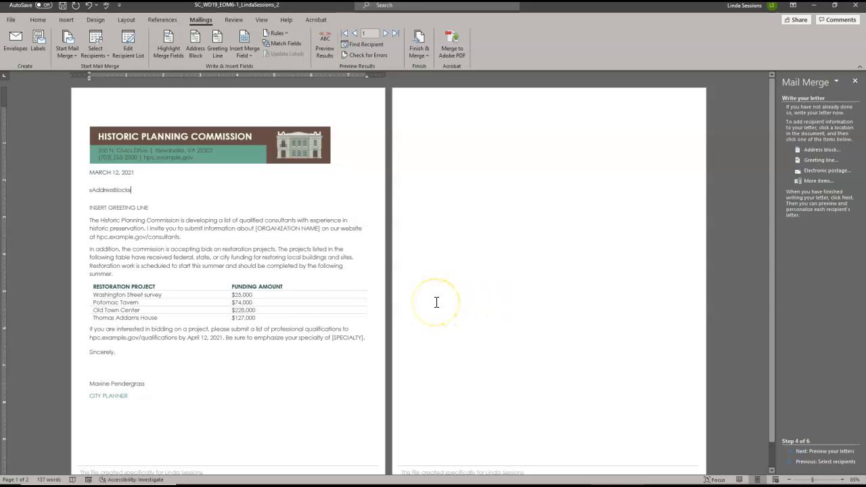
# - Replace the INSERT GREETING LINE placeholder with a greeting line in the default Dear Mr. Randall, format
pyautogui.click(89, 208)
pyautogui.press('Delete')
pyautogui.press('Delete')
pyautogui.press('Delete')
pyautogui.press('Delete')
pyautogui.press('Delete')
pyautogui.press('Delete')
pyautogui.press('Delete')
pyautogui.press('Delete')
pyautogui.press('Delete')
pyautogui.press('Delete')
pyautogui.press('Delete')
pyautogui.press('Delete')
pyautogui.press('Delete')
pyautogui.press('Delete')
pyautogui.press('Delete')
pyautogui.press('Delete')
pyautogui.press('Delete')
pyautogui.press('Delete')
pyautogui.press('Delete')
pyautogui.press('Delete')
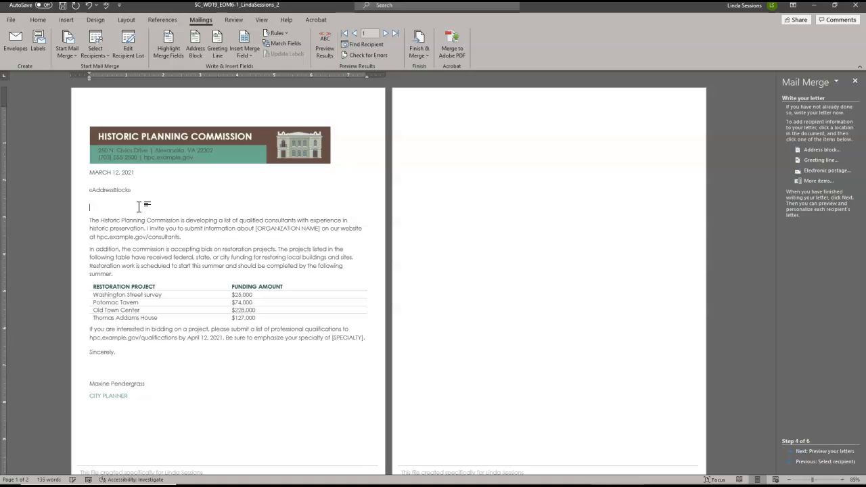
pyautogui.click(816, 160)
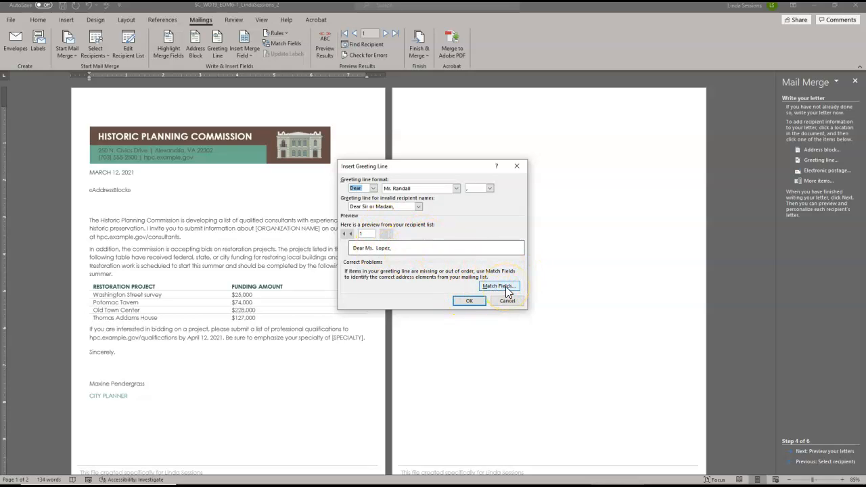
pyautogui.click(465, 302)
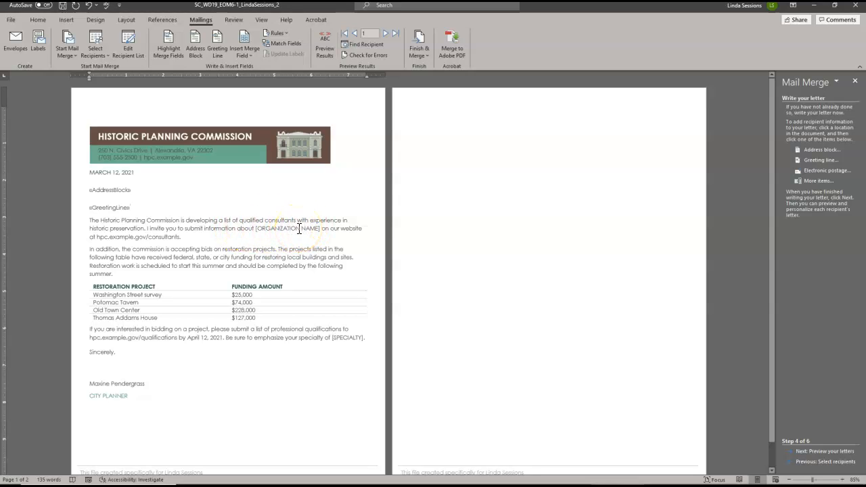
# - Replace the [ORGANIZATION NAME] placeholder in the first paragraph with the Organization Name merge field
pyautogui.click(256, 228)
pyautogui.press('Delete')
pyautogui.press('Delete')
pyautogui.press('Delete')
pyautogui.press('Delete')
pyautogui.press('Delete')
pyautogui.press('Delete')
pyautogui.press('Delete')
pyautogui.press('Delete')
pyautogui.press('Delete')
pyautogui.press('Delete')
pyautogui.press('Delete')
pyautogui.press('Delete')
pyautogui.press('Delete')
pyautogui.press('Delete')
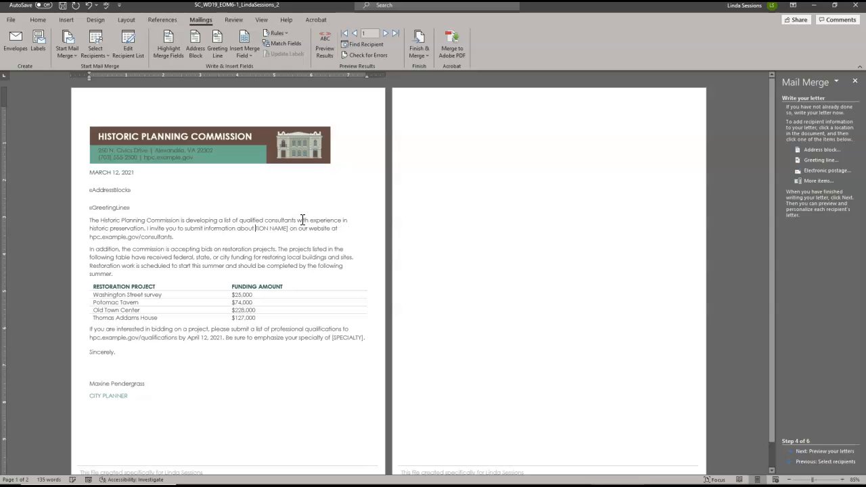
pyautogui.press('Delete')
pyautogui.press('Delete')
pyautogui.press('Delete')
pyautogui.press('Delete')
pyautogui.press('Delete')
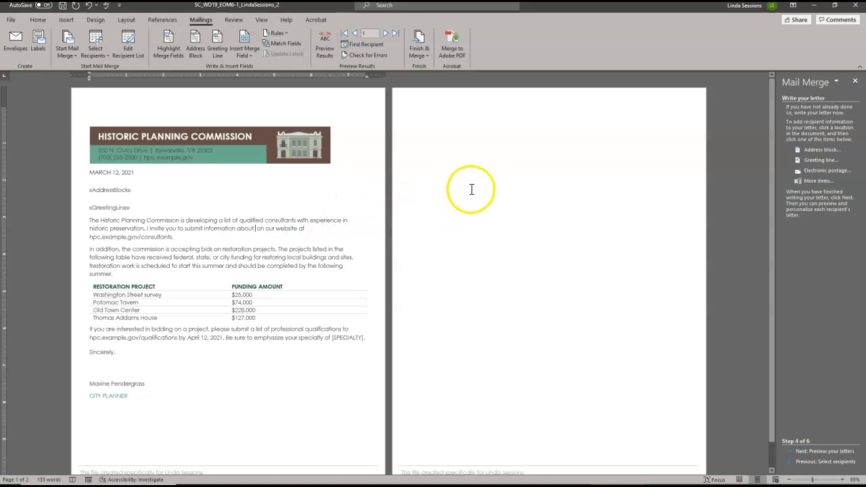
pyautogui.click(817, 181)
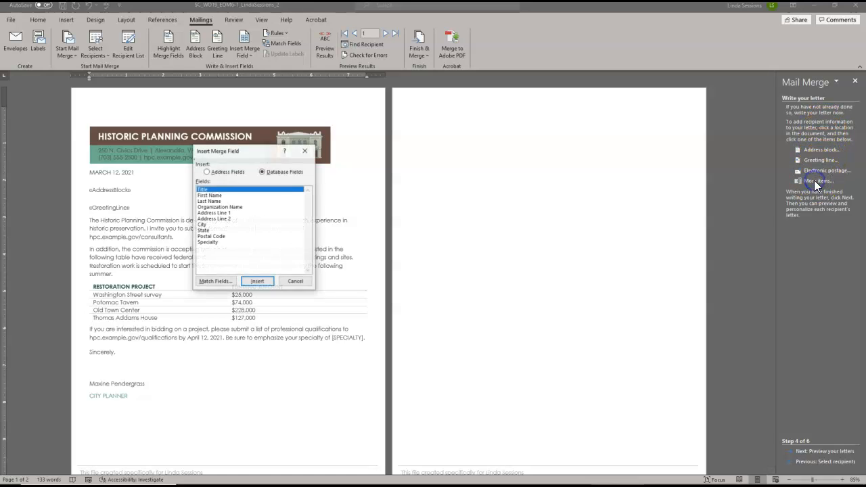
pyautogui.click(232, 207)
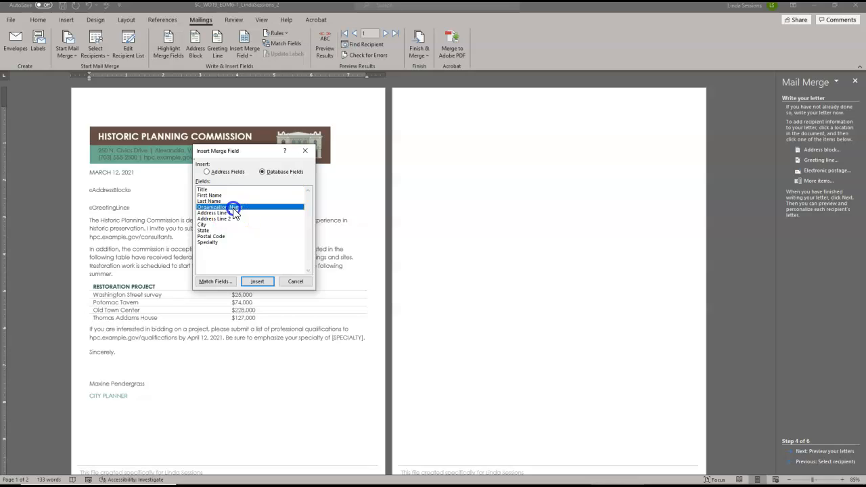
pyautogui.click(257, 282)
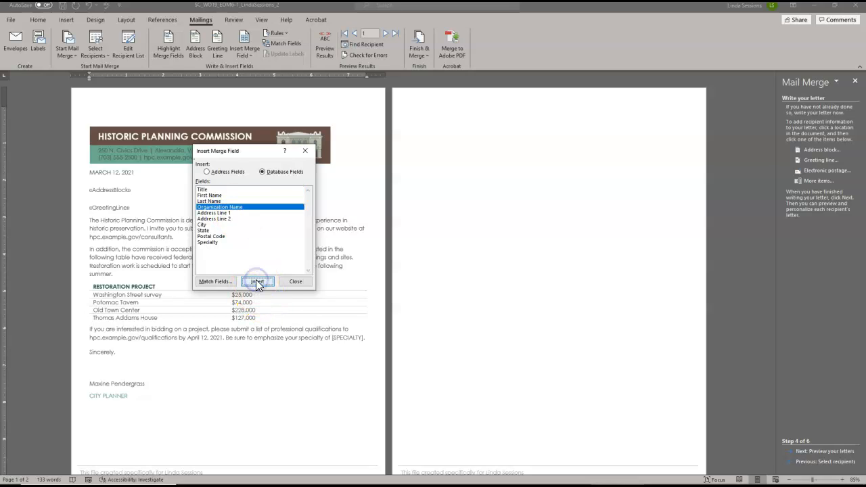
pyautogui.click(295, 282)
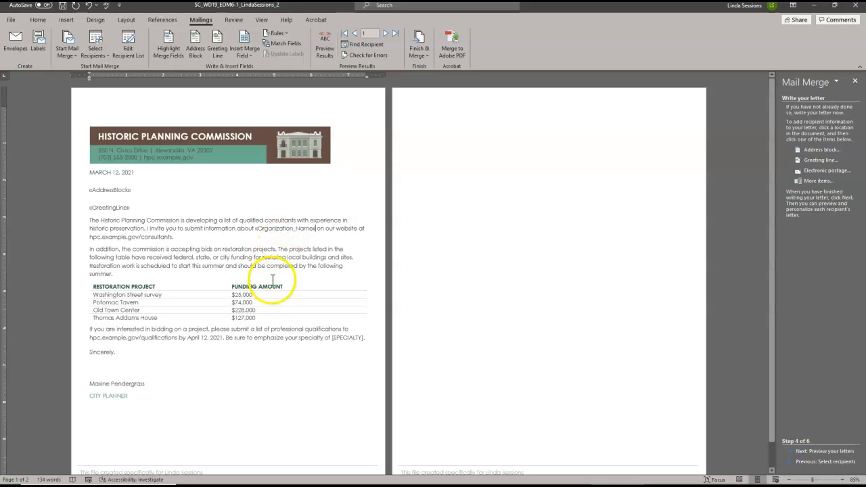
# - Replace the [SPECIALTY] placeholder in the last paragraph with the Specialty merge field
pyautogui.click(332, 337)
pyautogui.press('Delete')
pyautogui.press('Delete')
pyautogui.press('Delete')
pyautogui.press('Delete')
pyautogui.press('Delete')
pyautogui.press('Delete')
pyautogui.press('Delete')
pyautogui.press('Delete')
pyautogui.press('Delete')
pyautogui.press('Delete')
pyautogui.press('Delete')
pyautogui.click(818, 181)
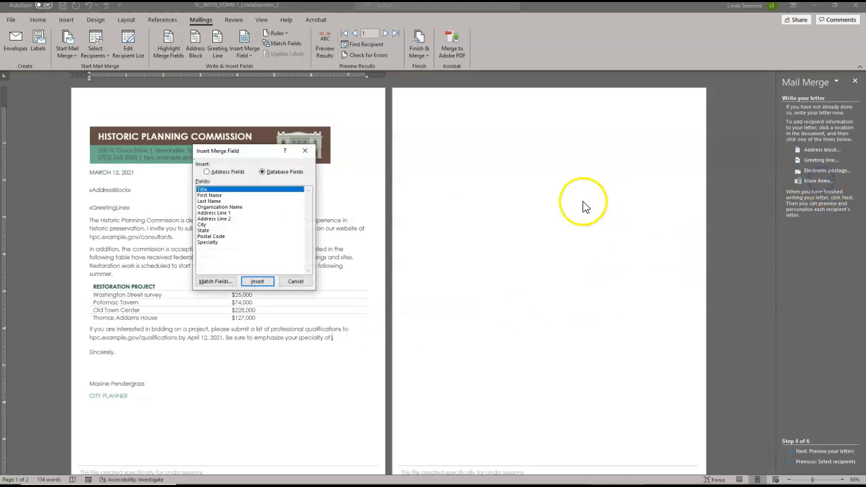
pyautogui.click(207, 242)
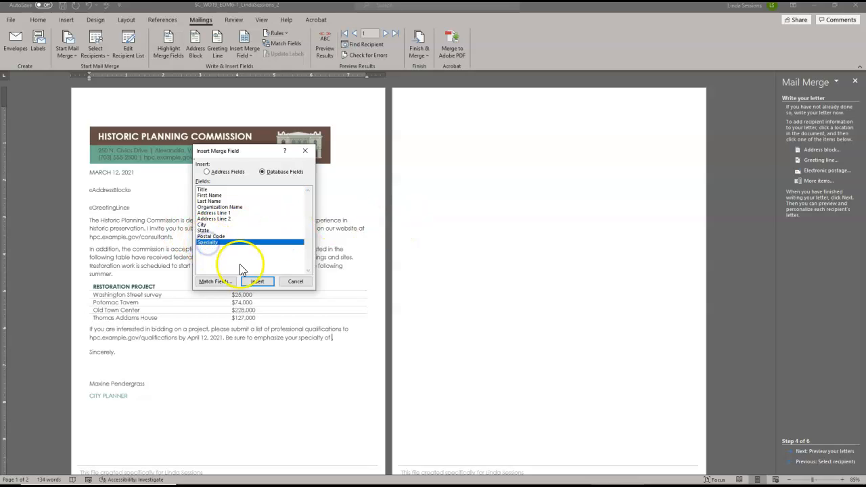
pyautogui.click(252, 281)
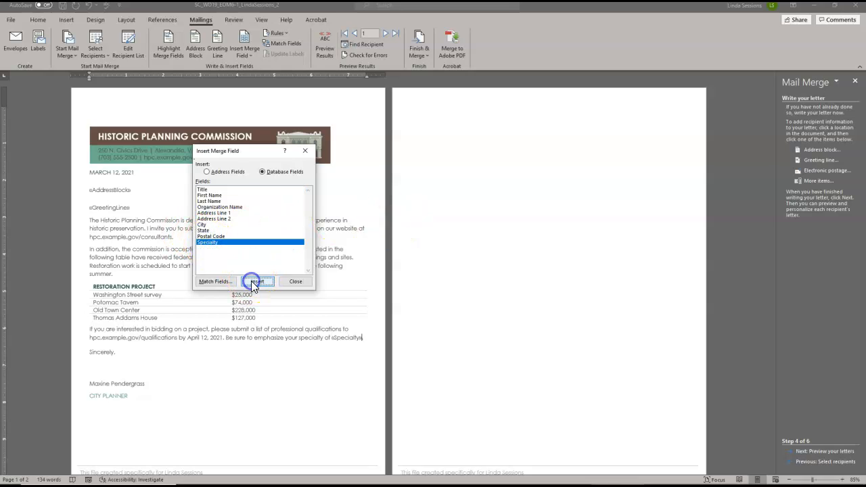
pyautogui.click(296, 287)
# - After the Specialty sentence, insert an If…Then…Else rule: if State equals VA, insert "Because your business is located in Virginia, you can also apply for a state expansion grant."
pyautogui.click(377, 351)
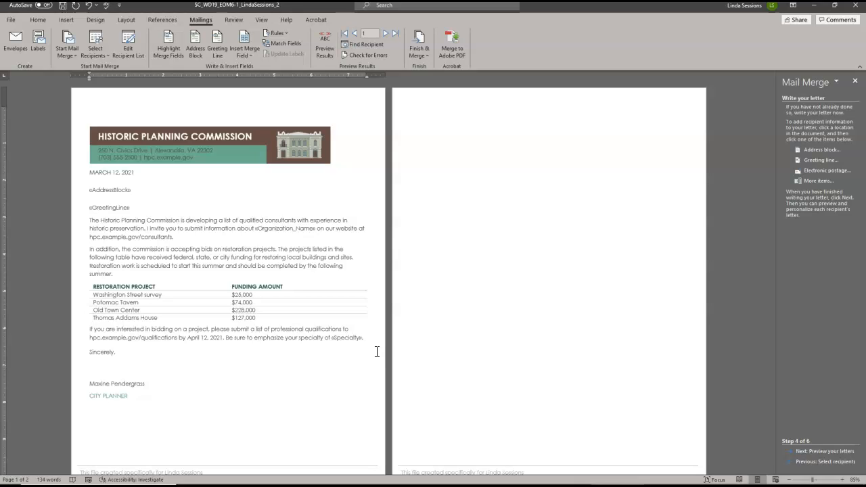
pyautogui.click(364, 340)
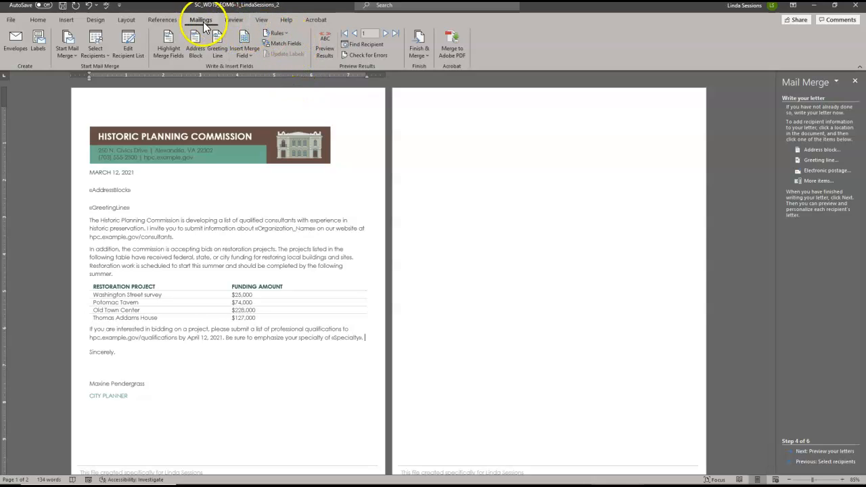
pyautogui.click(287, 35)
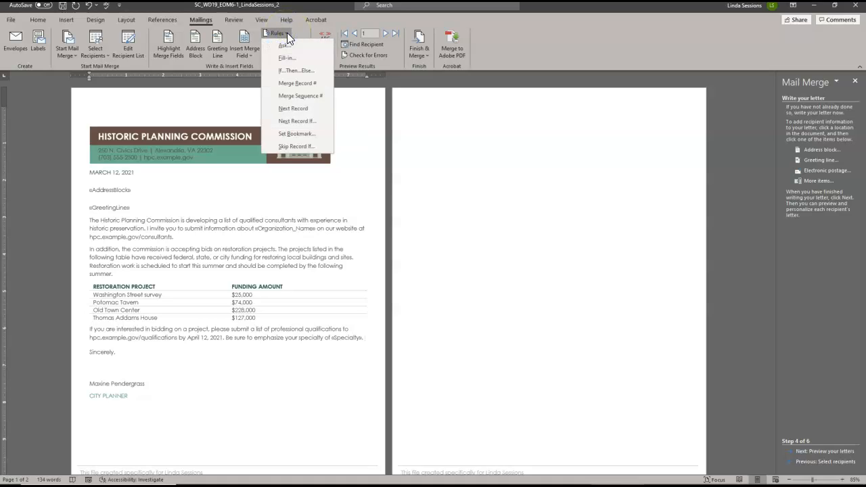
pyautogui.click(287, 71)
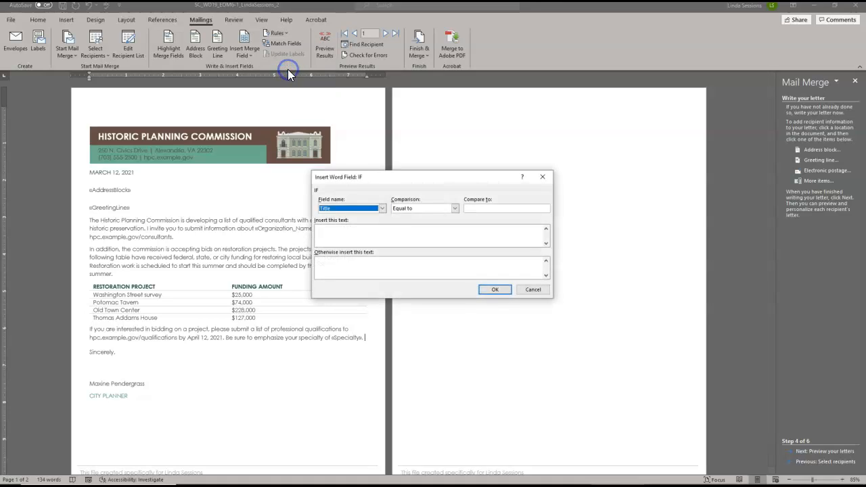
pyautogui.click(383, 208)
pyautogui.click(383, 246)
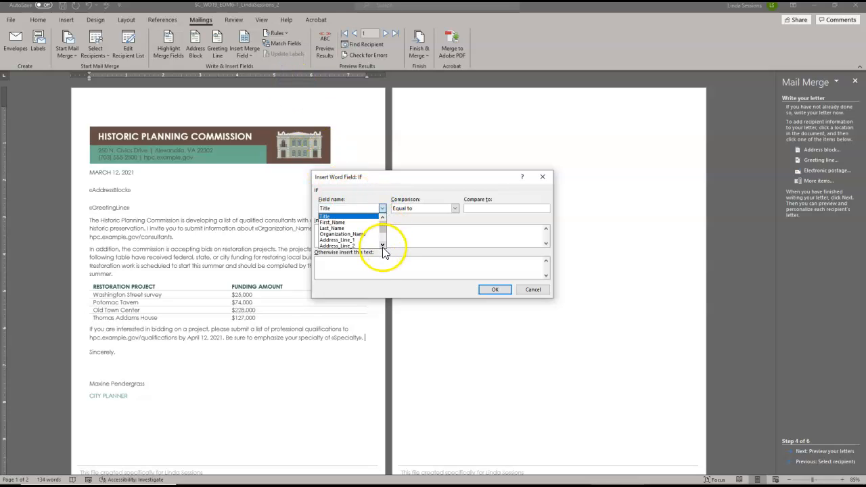
pyautogui.click(383, 245)
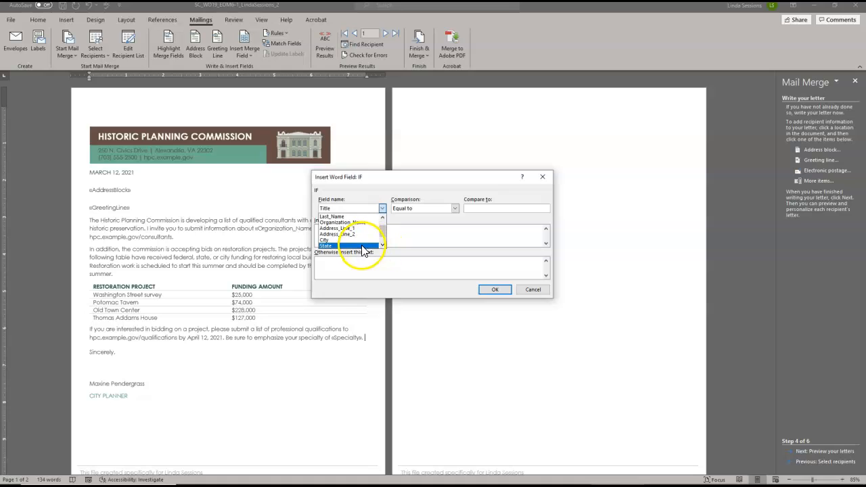
pyautogui.click(358, 246)
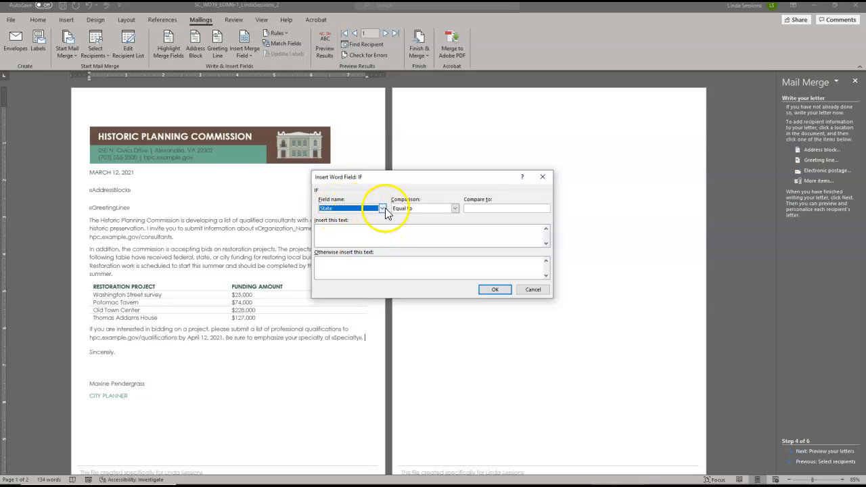
pyautogui.click(479, 208)
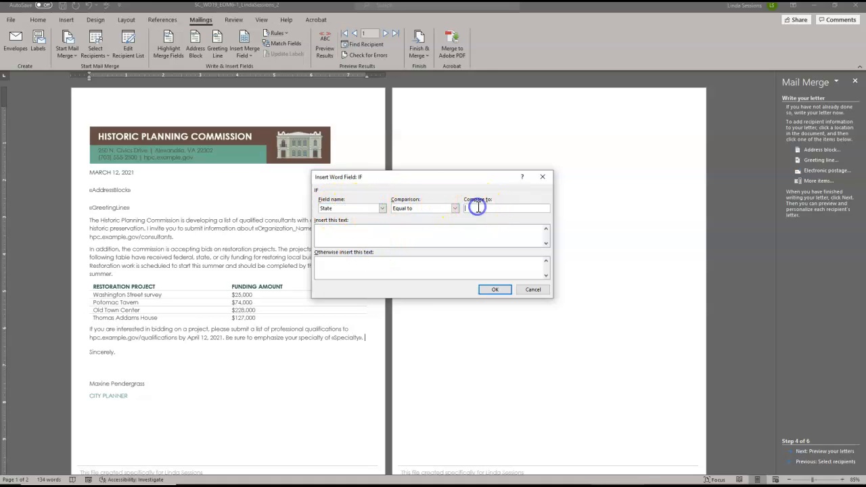
pyautogui.write('VA')
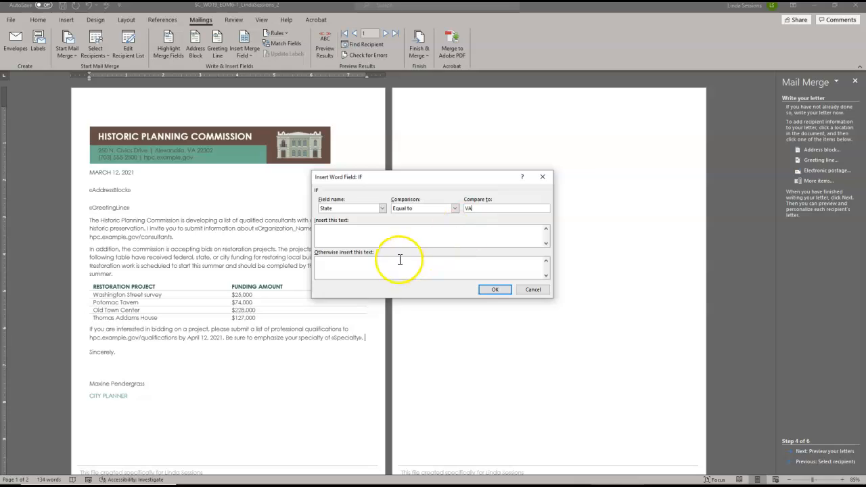
pyautogui.click(331, 232)
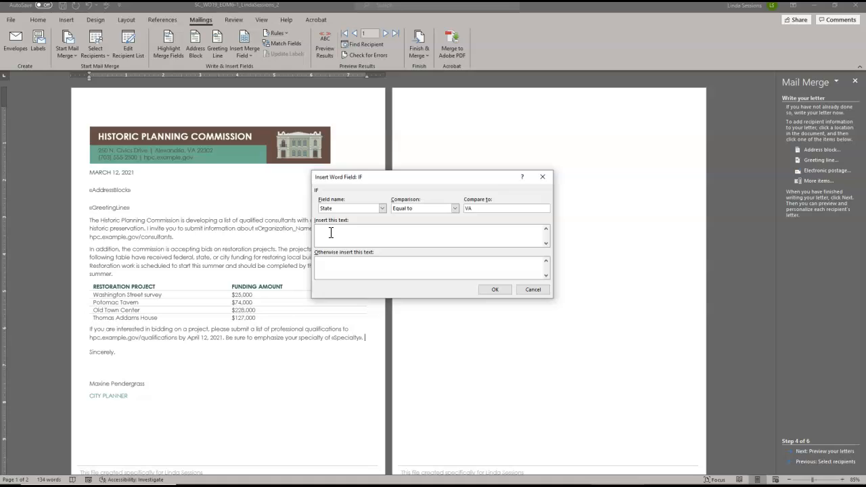
pyautogui.write('Because your business is located in Virginia, you can also apply for a state expansion grant.')
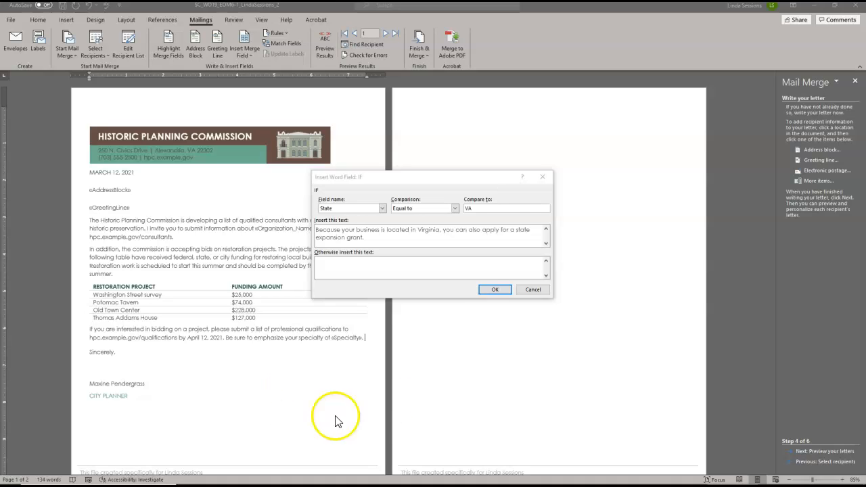
pyautogui.click(496, 289)
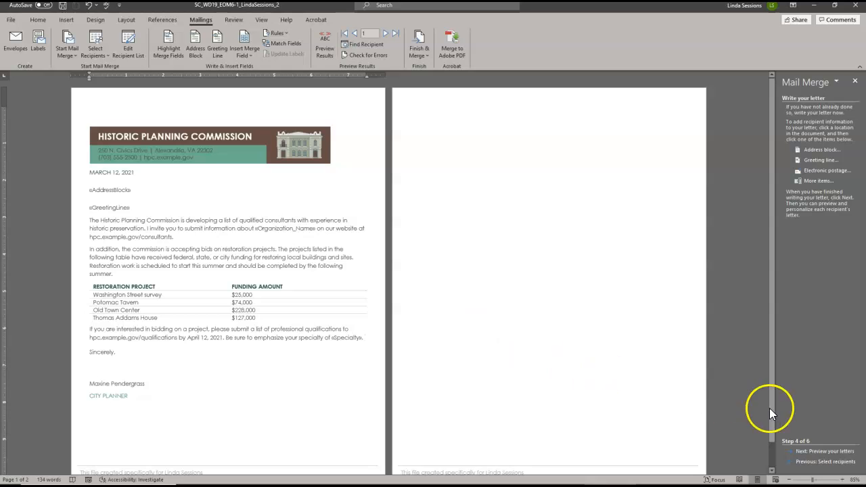
# - Move to the preview step and sort the recipient list in ascending order by Last Name
pyautogui.click(819, 451)
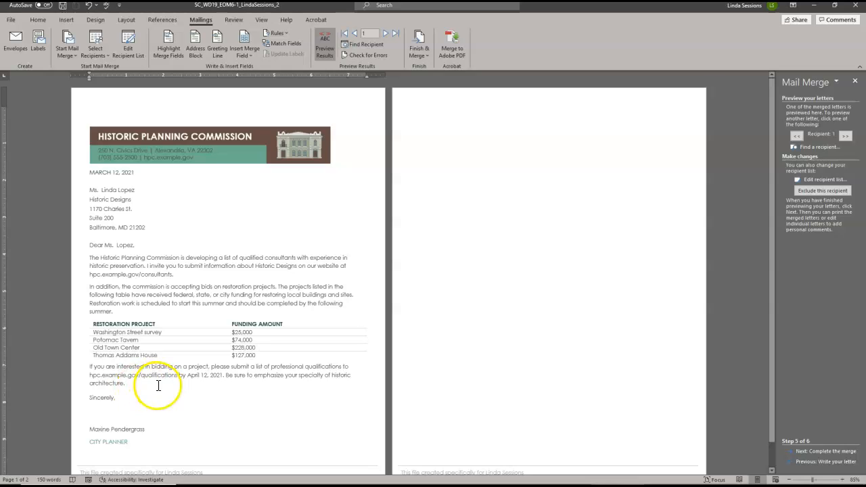
pyautogui.click(817, 181)
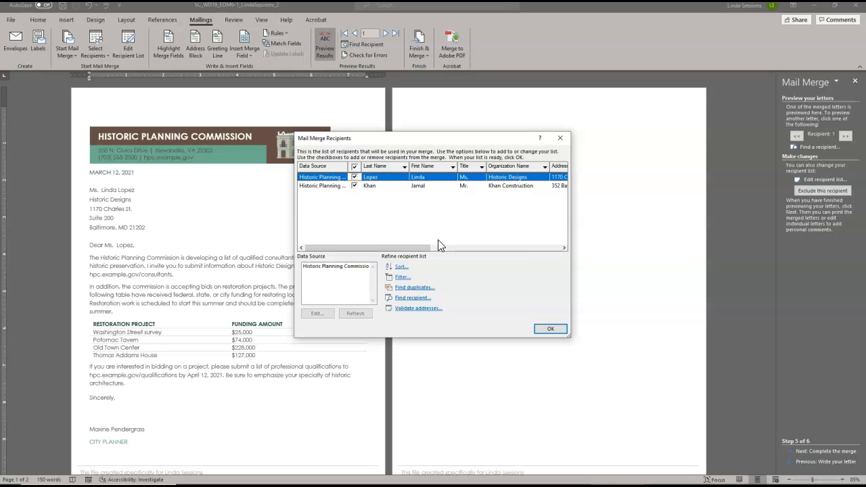
pyautogui.click(400, 268)
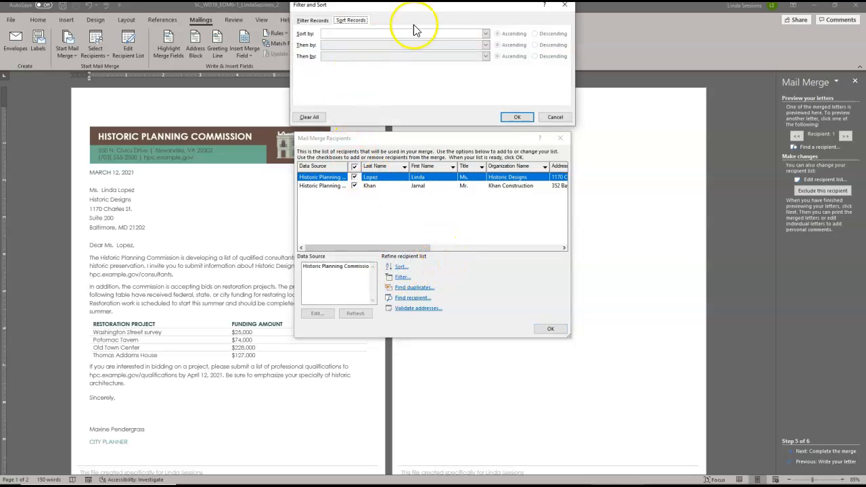
pyautogui.click(485, 35)
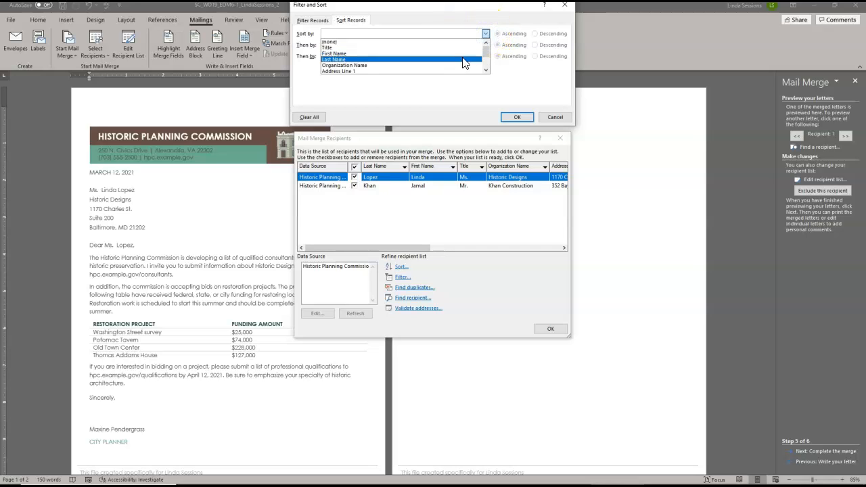
pyautogui.click(463, 64)
pyautogui.click(506, 34)
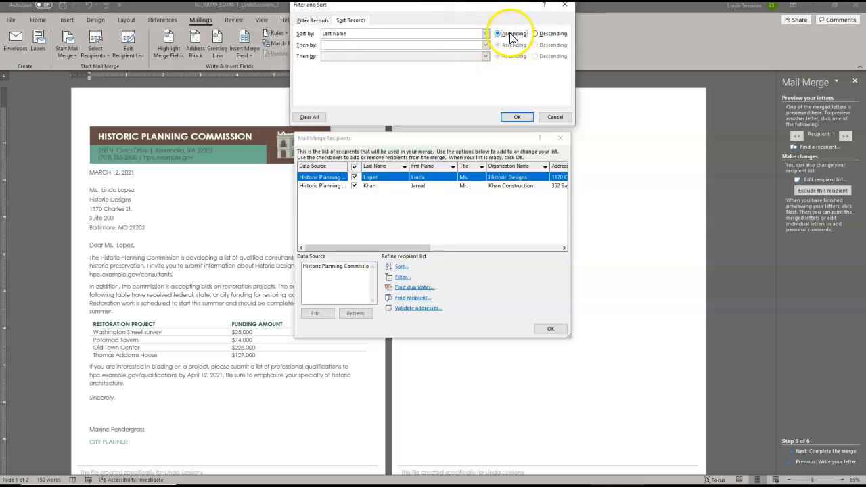
pyautogui.click(519, 118)
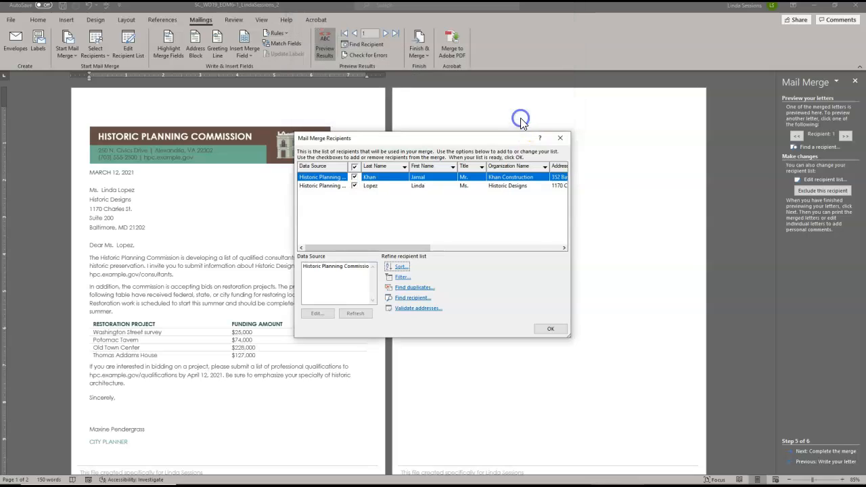
pyautogui.click(550, 331)
pyautogui.click(550, 330)
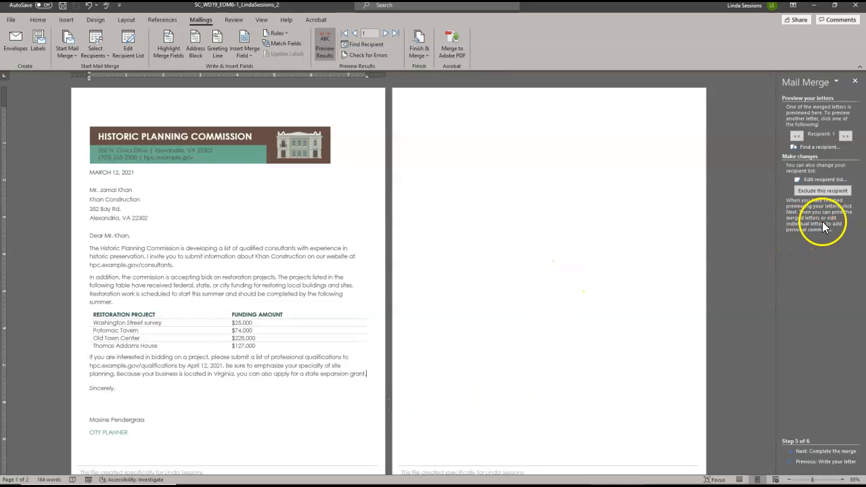
# - Complete the merge by editing individual letters, merging all records into a new document
pyautogui.click(819, 453)
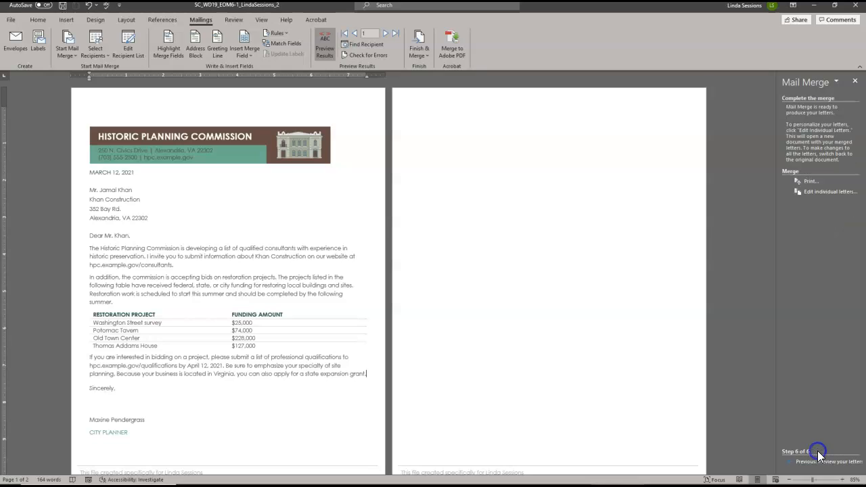
pyautogui.click(814, 192)
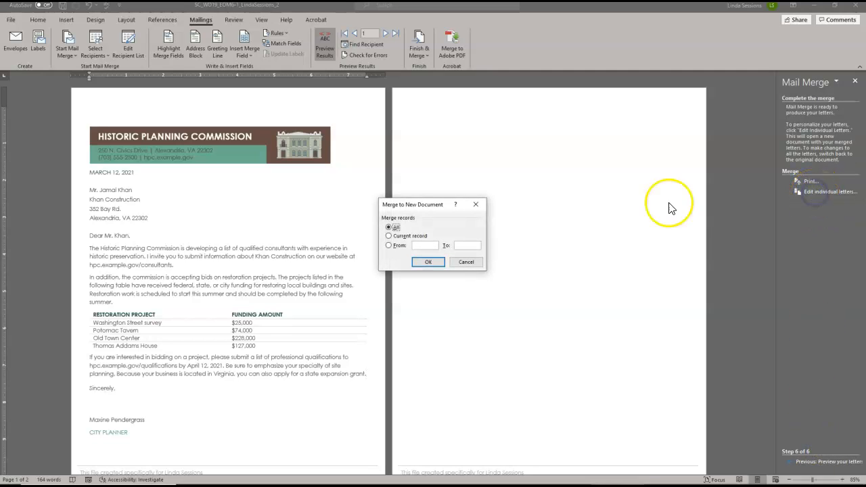
pyautogui.click(426, 263)
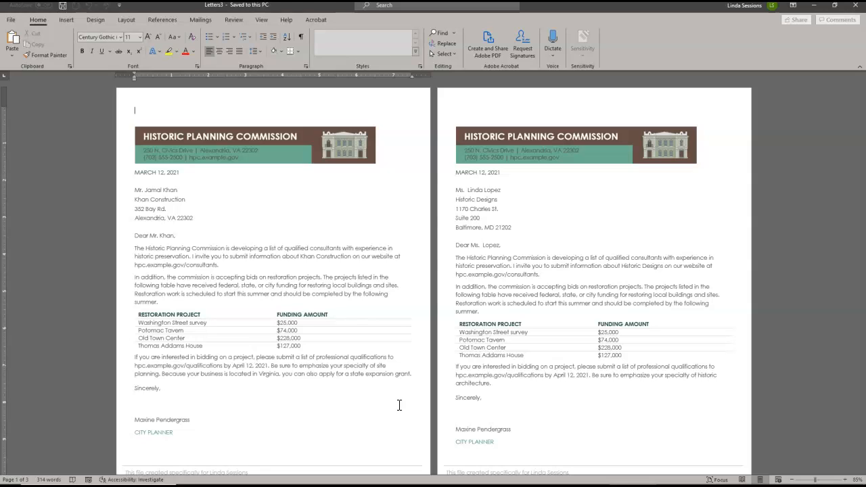
# - Copy all the merged letters and paste them at the top of the blank second page of the original letter
pyautogui.hotkey('ctrl', 'a')
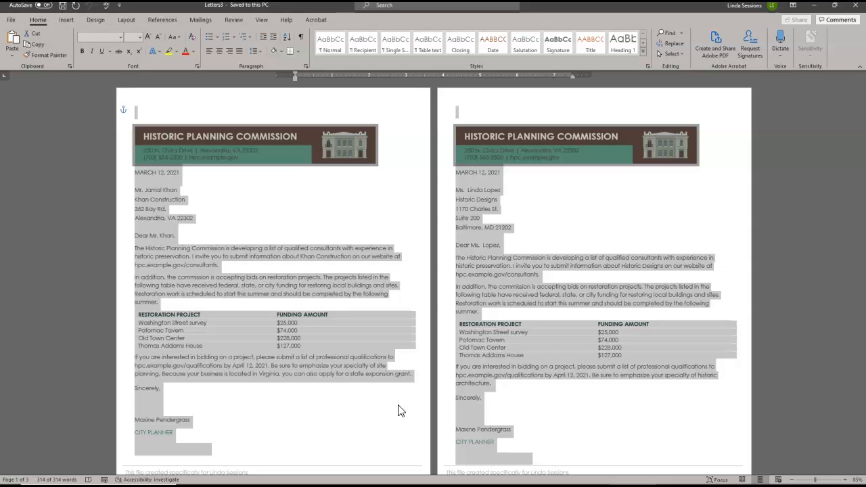
pyautogui.moveTo(494, 482)
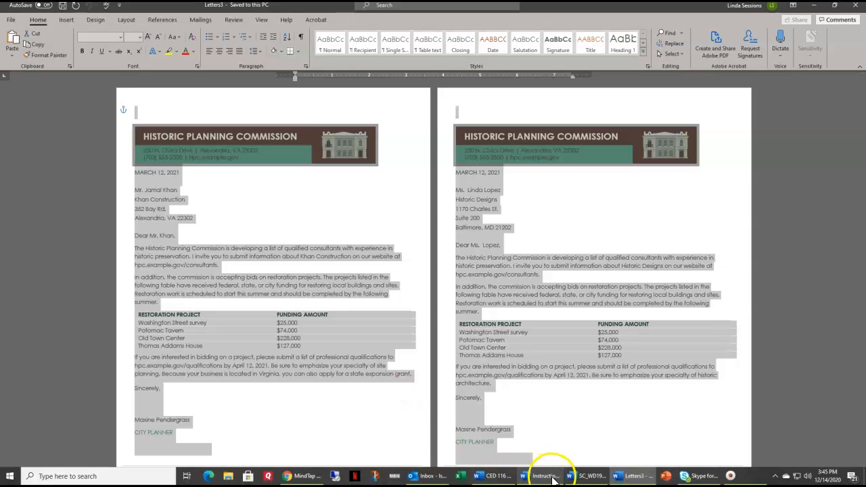
pyautogui.click(586, 478)
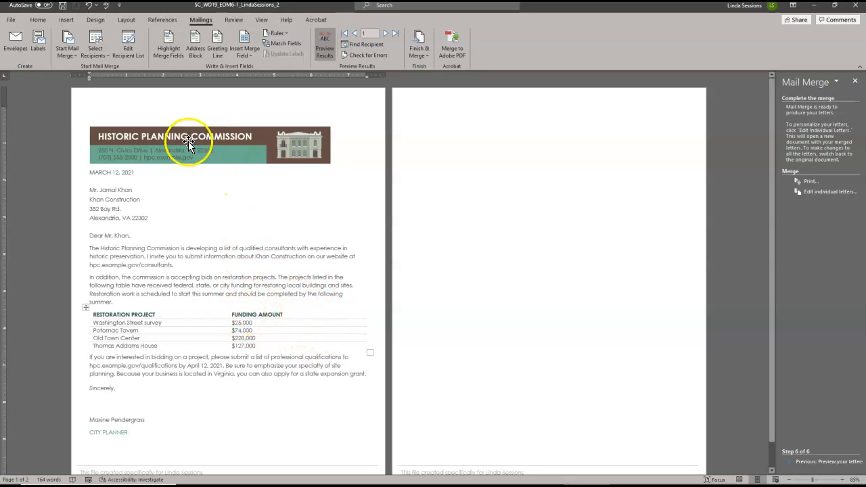
pyautogui.click(409, 113)
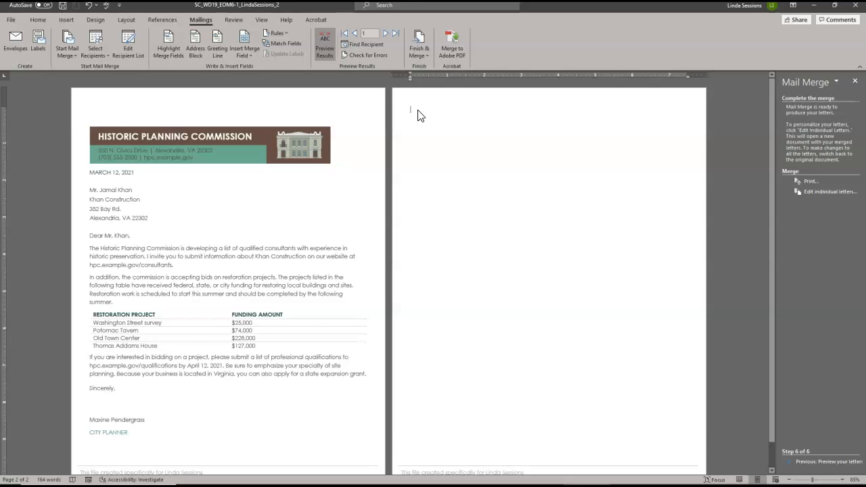
pyautogui.hotkey('ctrl', 'v')
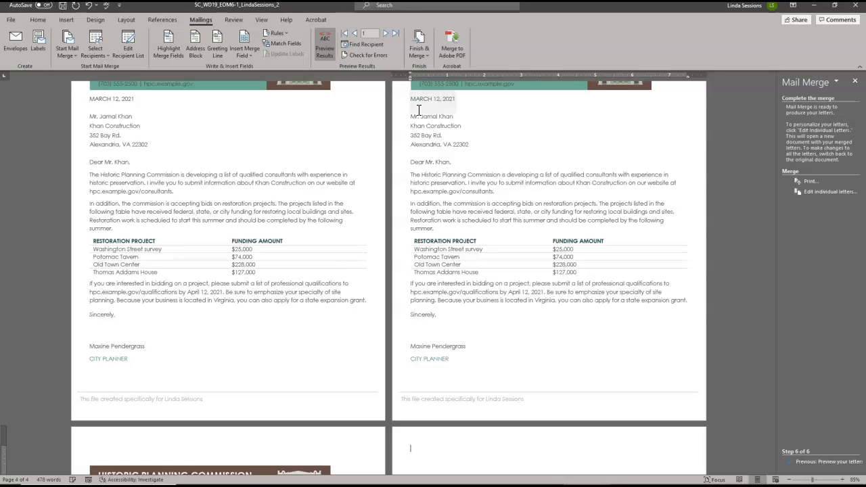
# - Delete the extra blank page after the pasted letters
pyautogui.scroll(5, 419, 110)
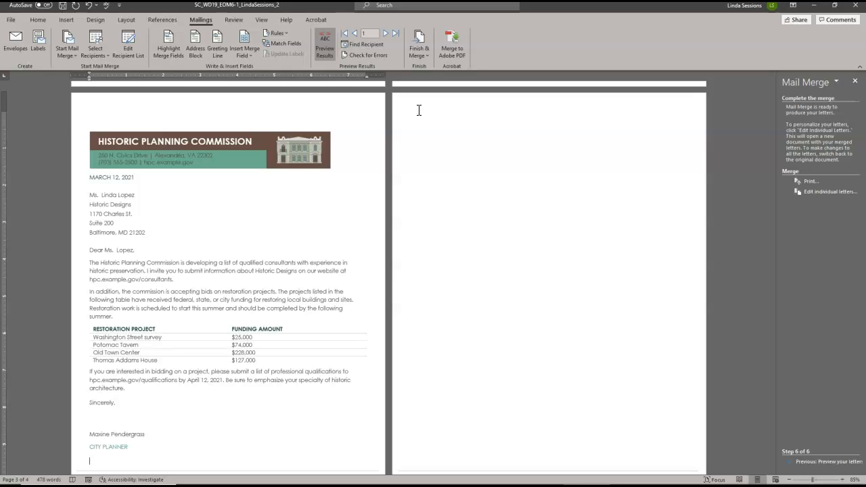
pyautogui.click(419, 111)
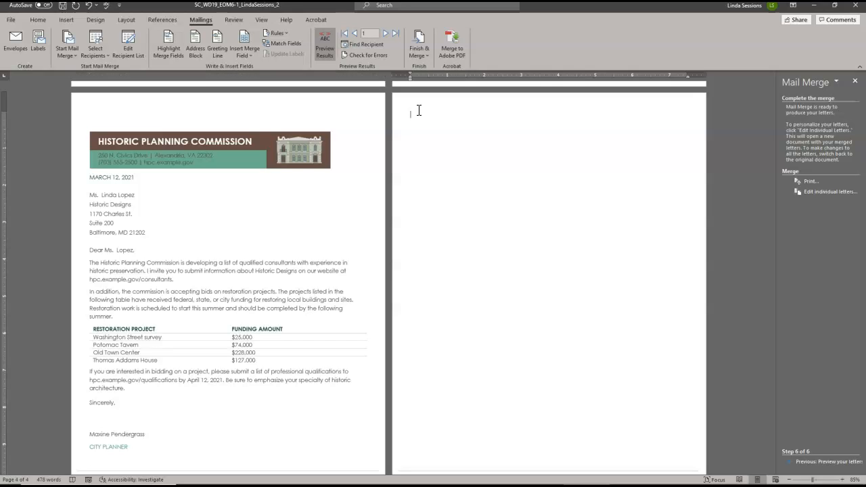
pyautogui.press('BackSpace')
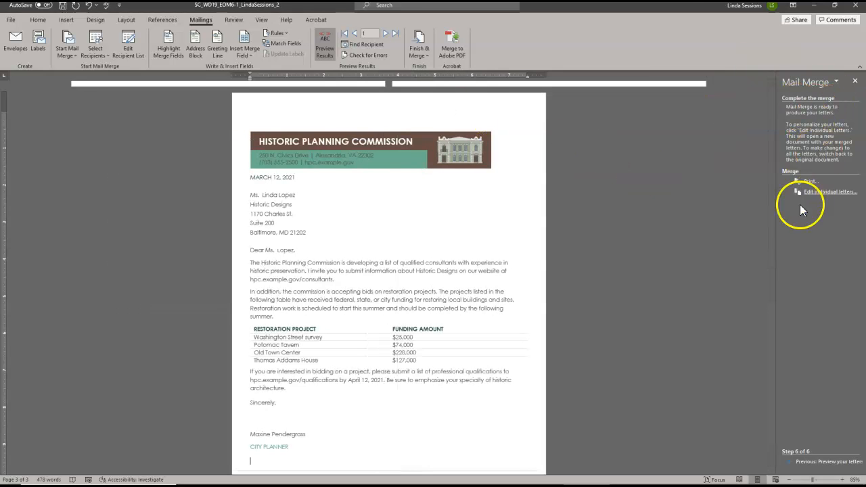
pyautogui.moveTo(774, 286); pyautogui.dragTo(783, 86)
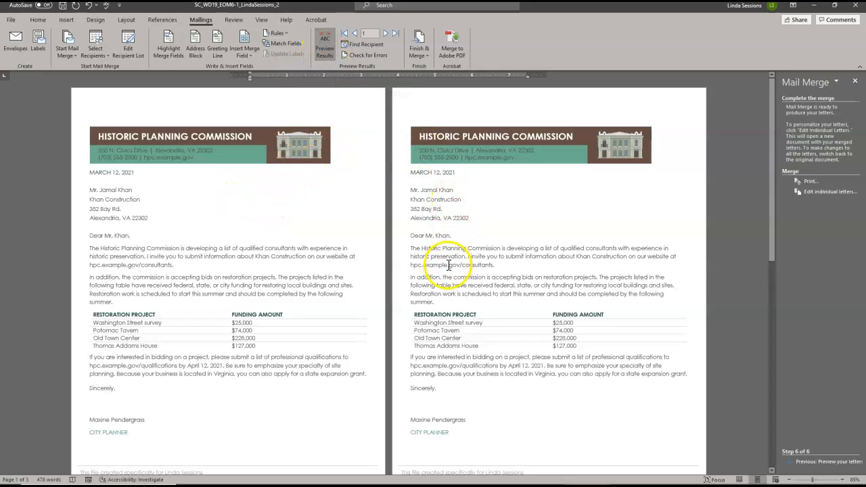
# - Turn off the merge results preview and save the letter document
pyautogui.click(321, 45)
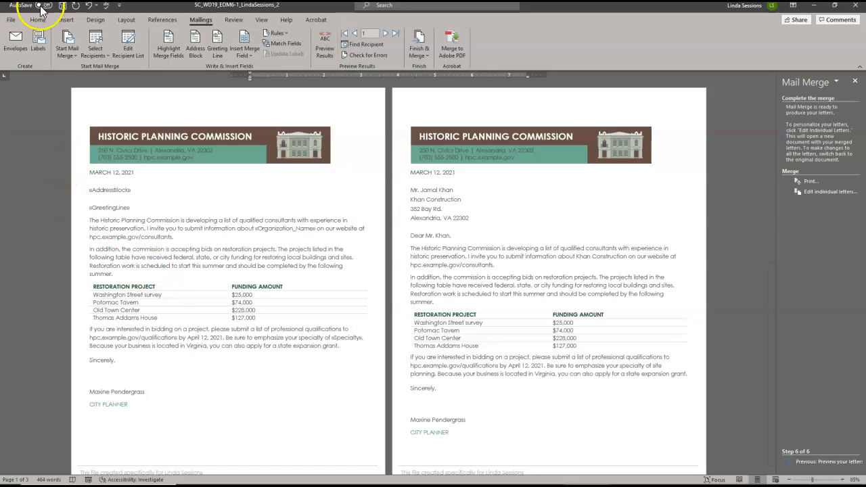
pyautogui.click(63, 6)
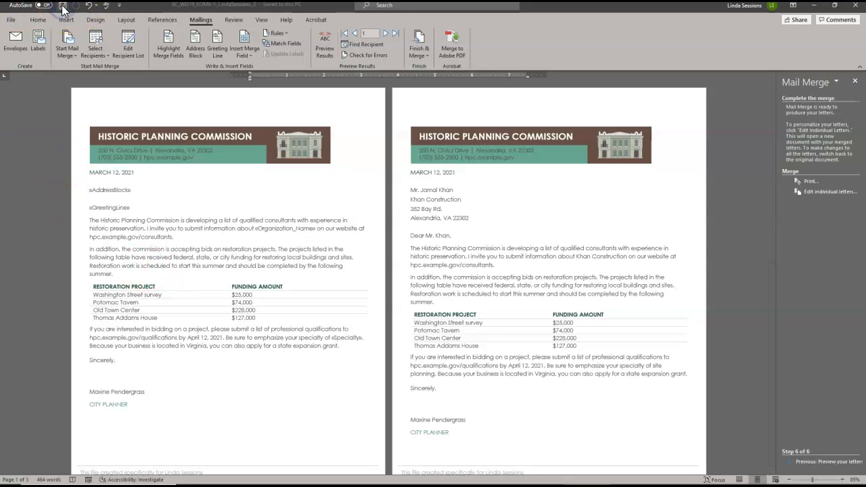
# - Close the letter document, then close the merged Letters3 document without saving it
pyautogui.click(852, 5)
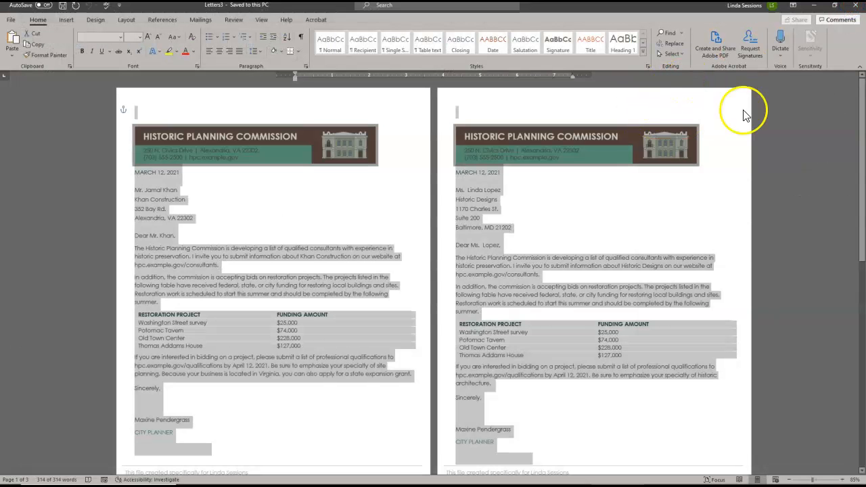
pyautogui.click(855, 6)
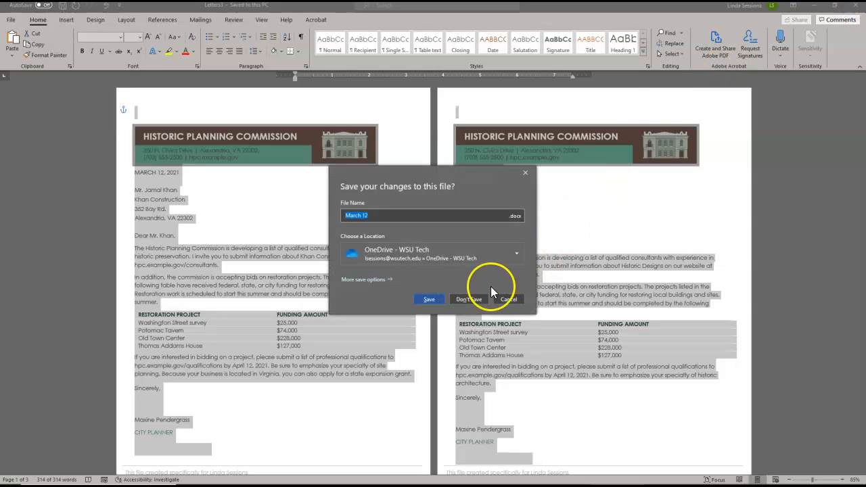
pyautogui.click(470, 300)
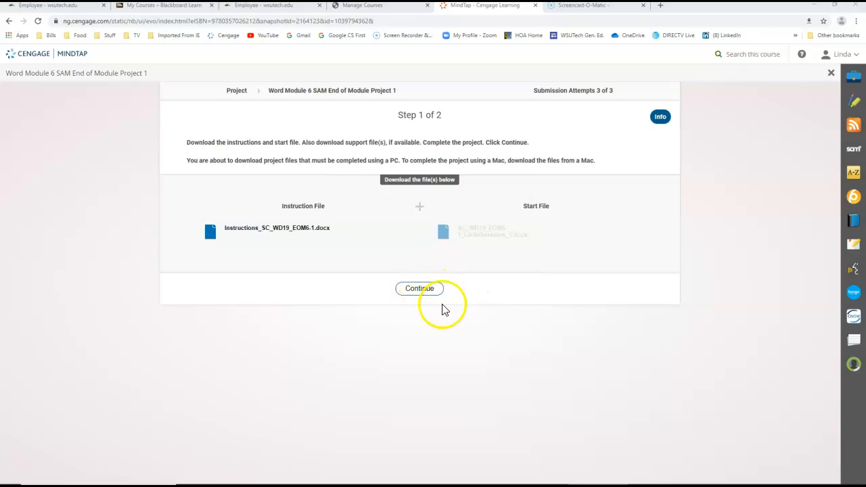
# - Upload the completed project file to the assignment page and submit it for grading
pyautogui.click(414, 295)
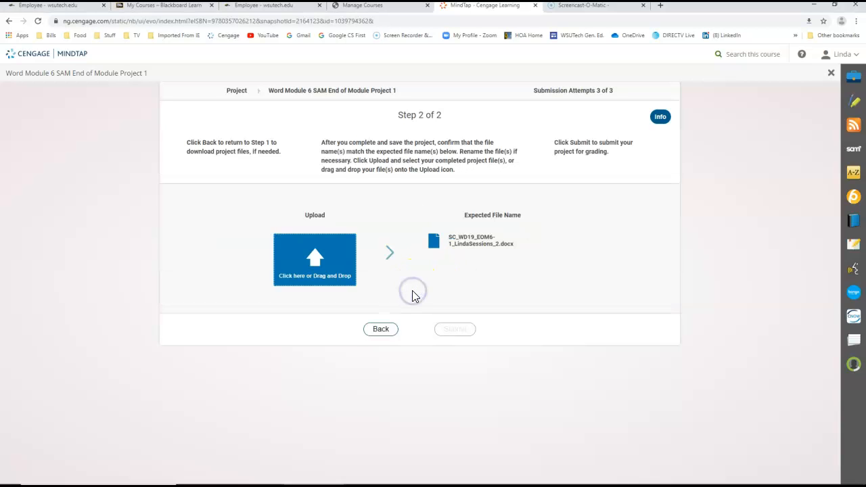
pyautogui.click(312, 264)
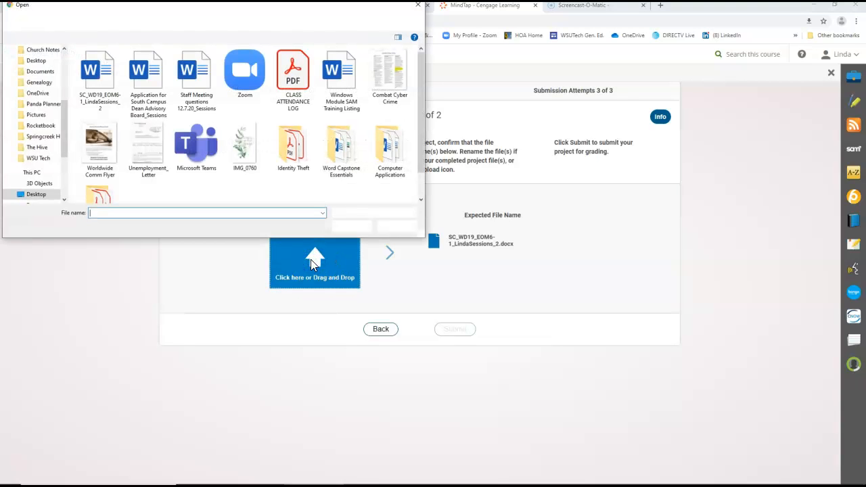
pyautogui.click(96, 69)
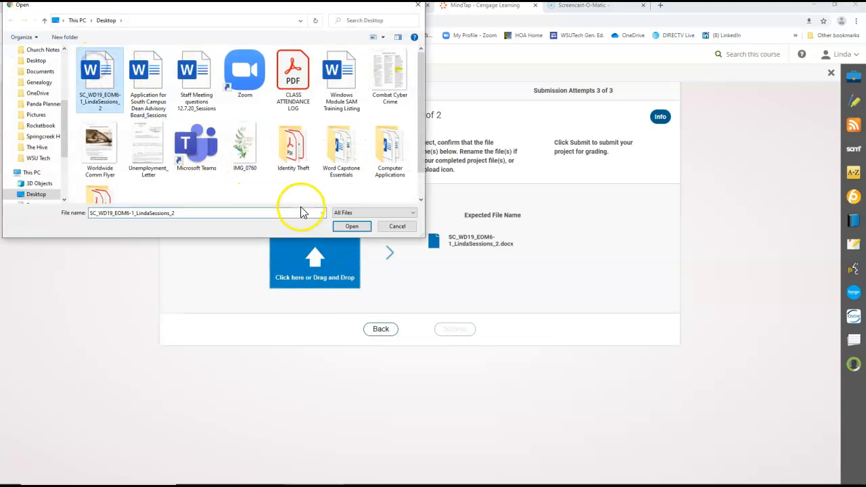
pyautogui.click(351, 229)
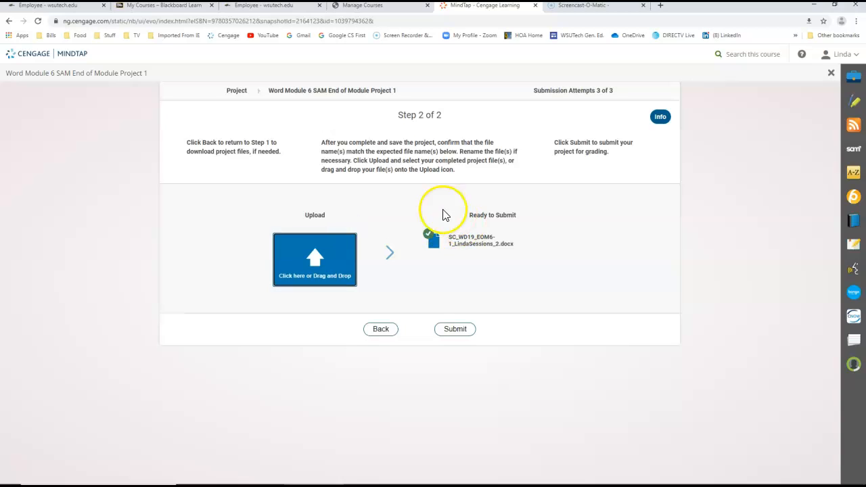
pyautogui.click(457, 331)
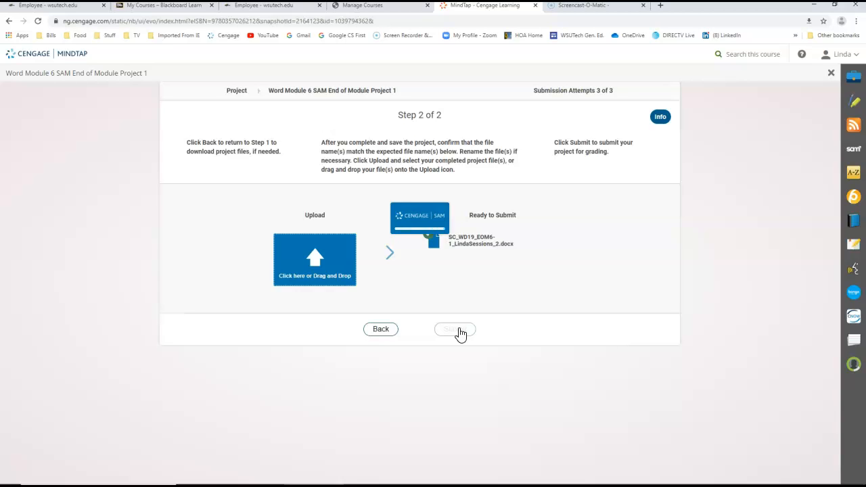
# - Open the downloaded grading report for the submitted project
pyautogui.click(410, 264)
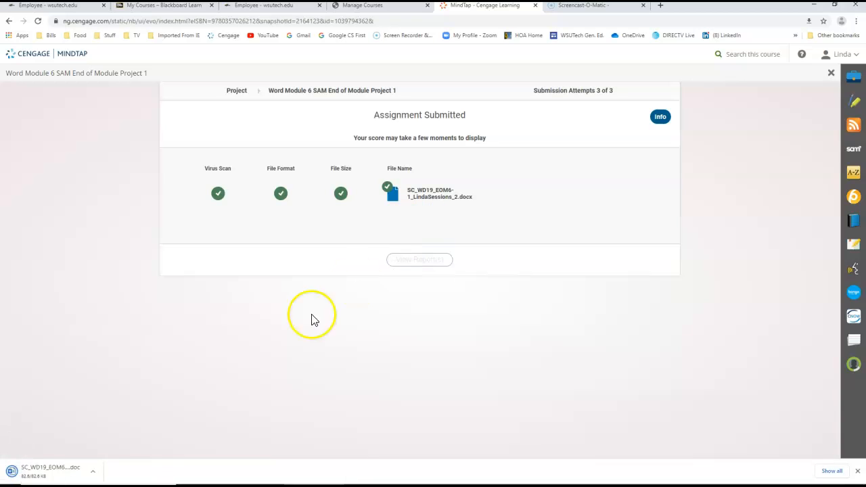
pyautogui.click(69, 469)
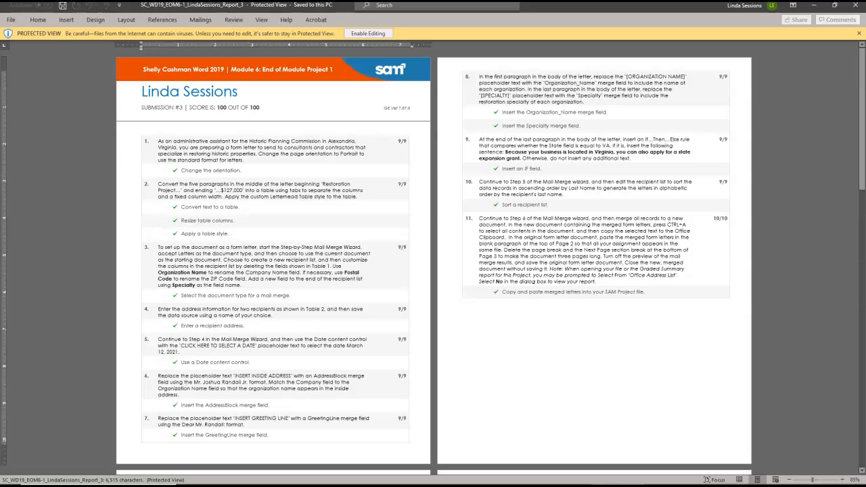